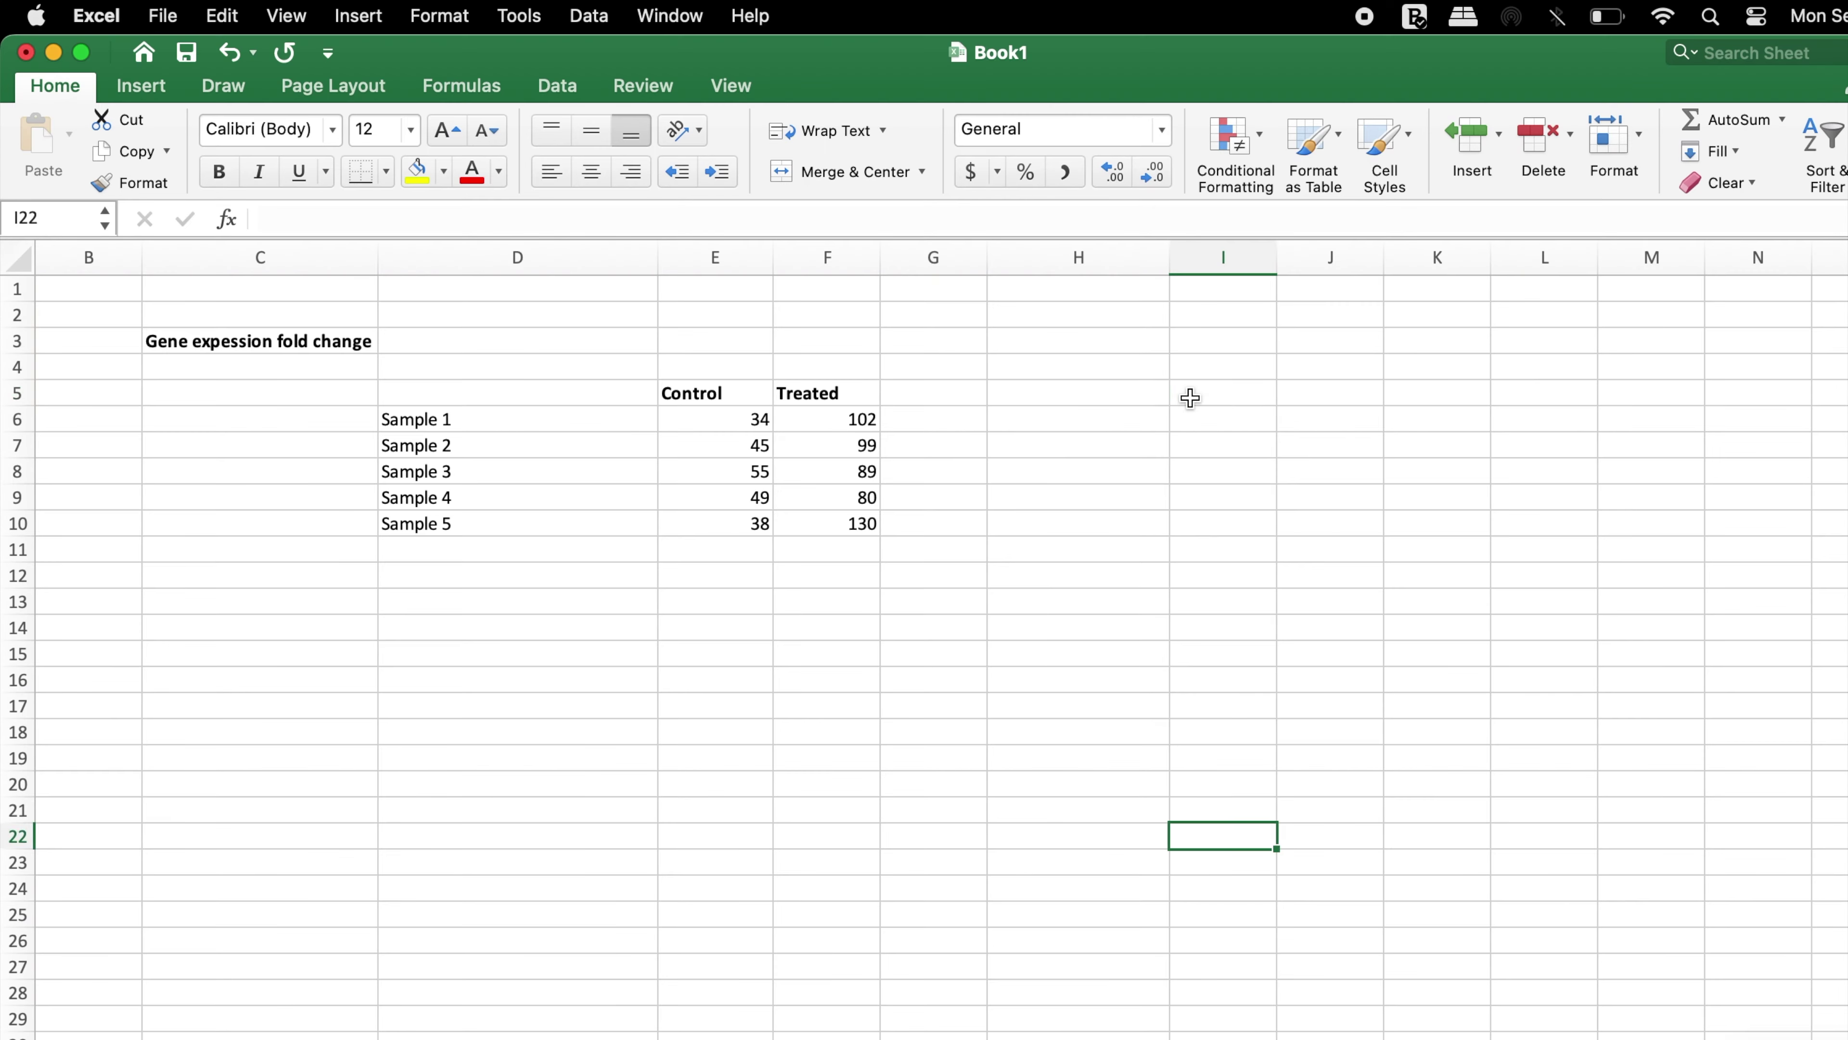
Start a TTEST formula in I5 with Control E6:E10 and Treated F6:F10 as the arrays.
left_click(1191, 396)
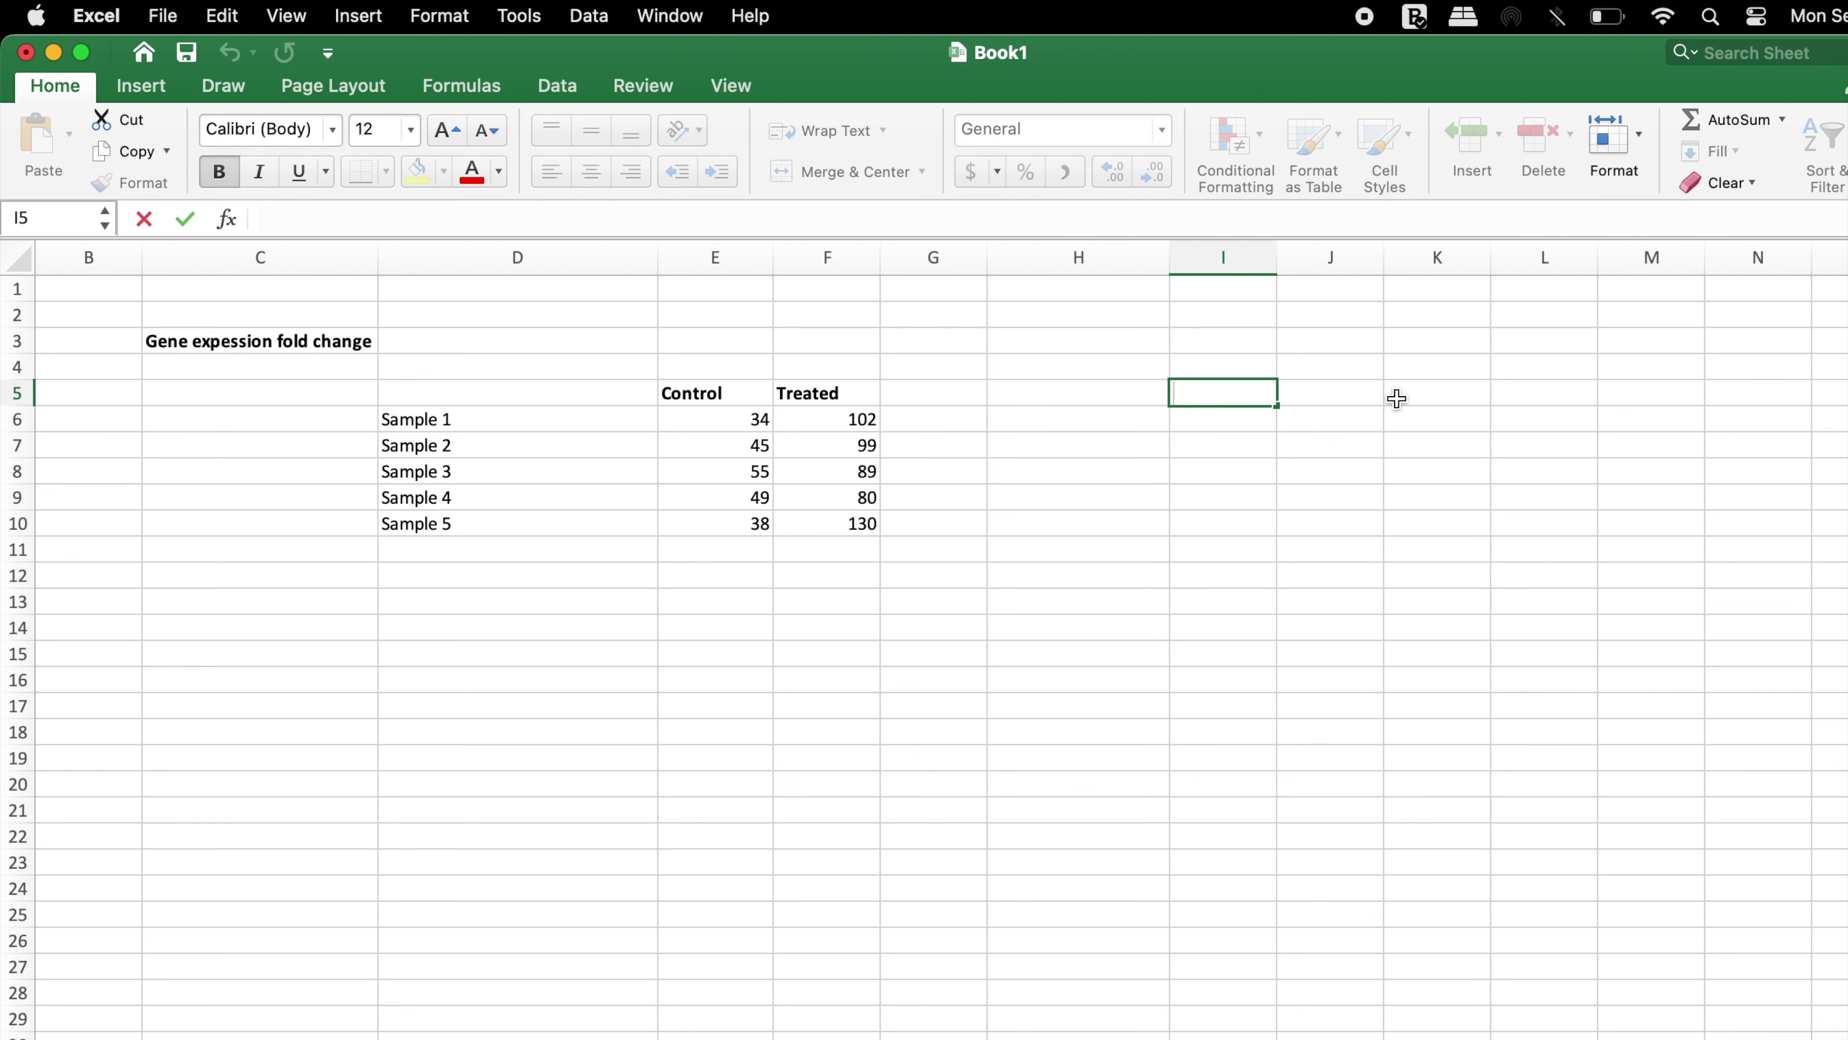
type("=")
type("t")
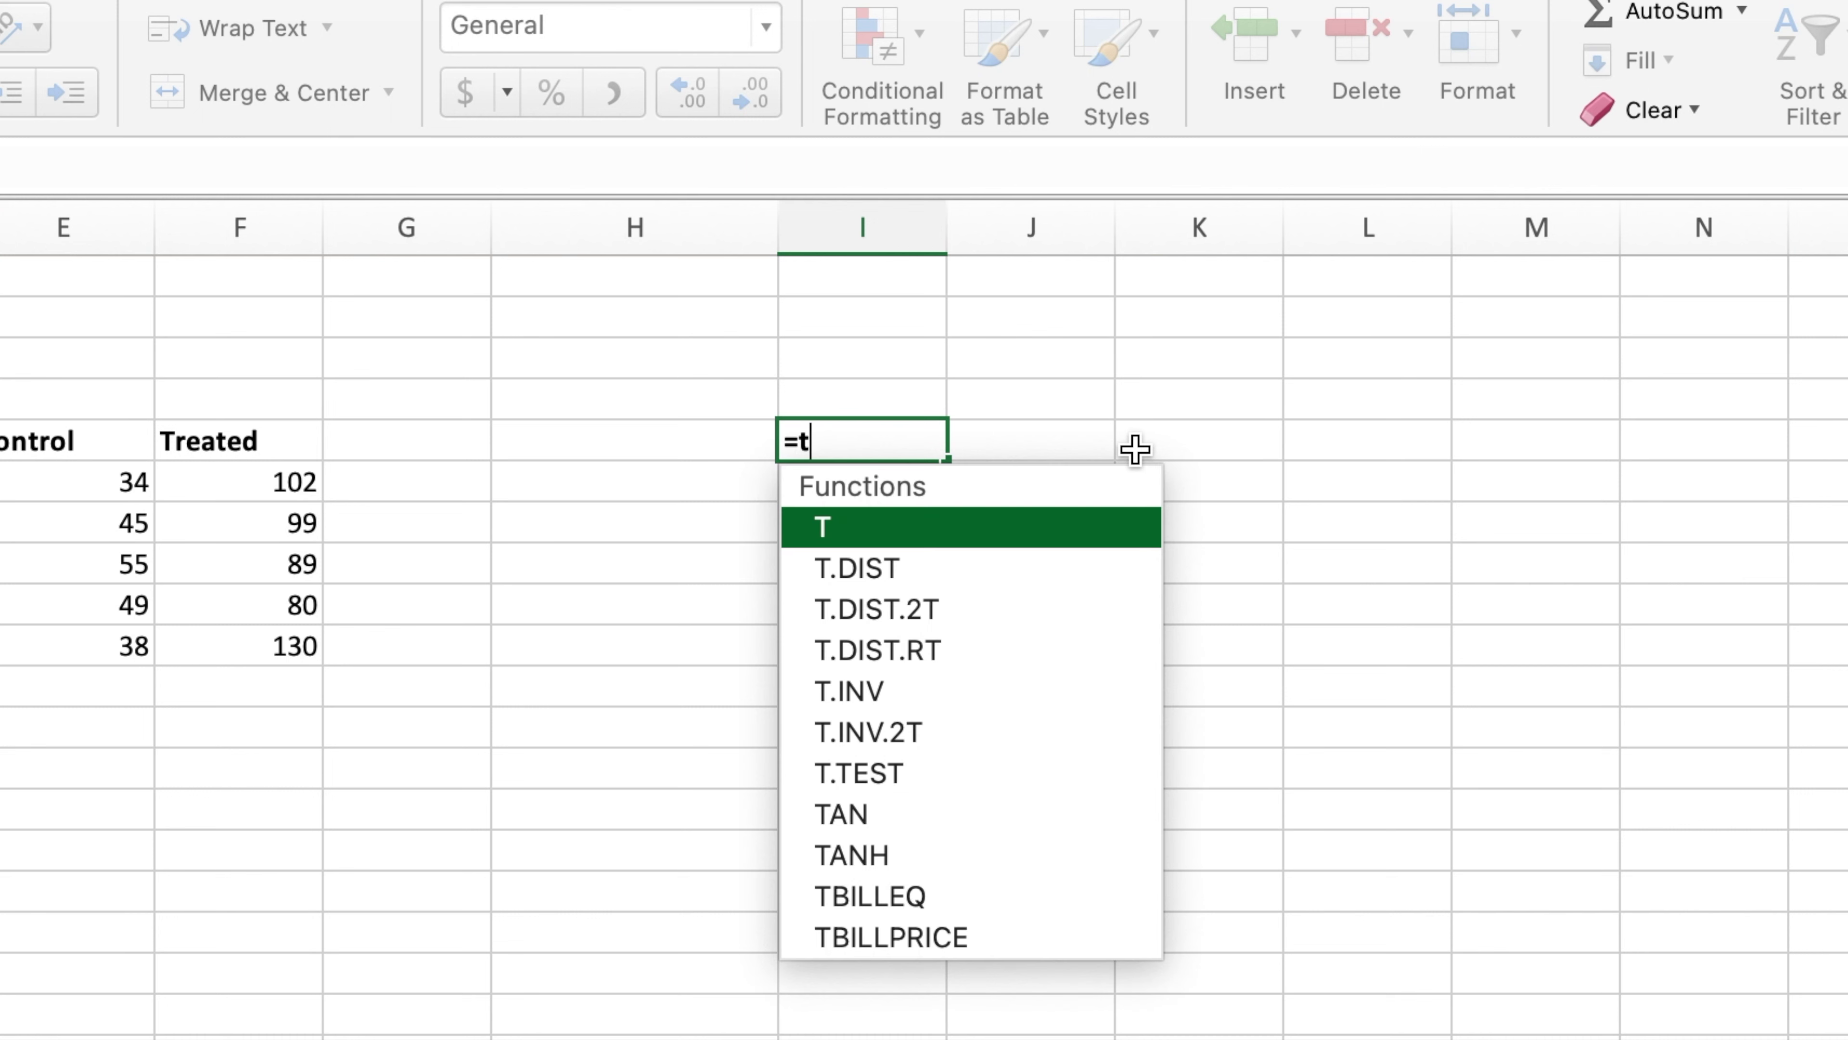
type("test")
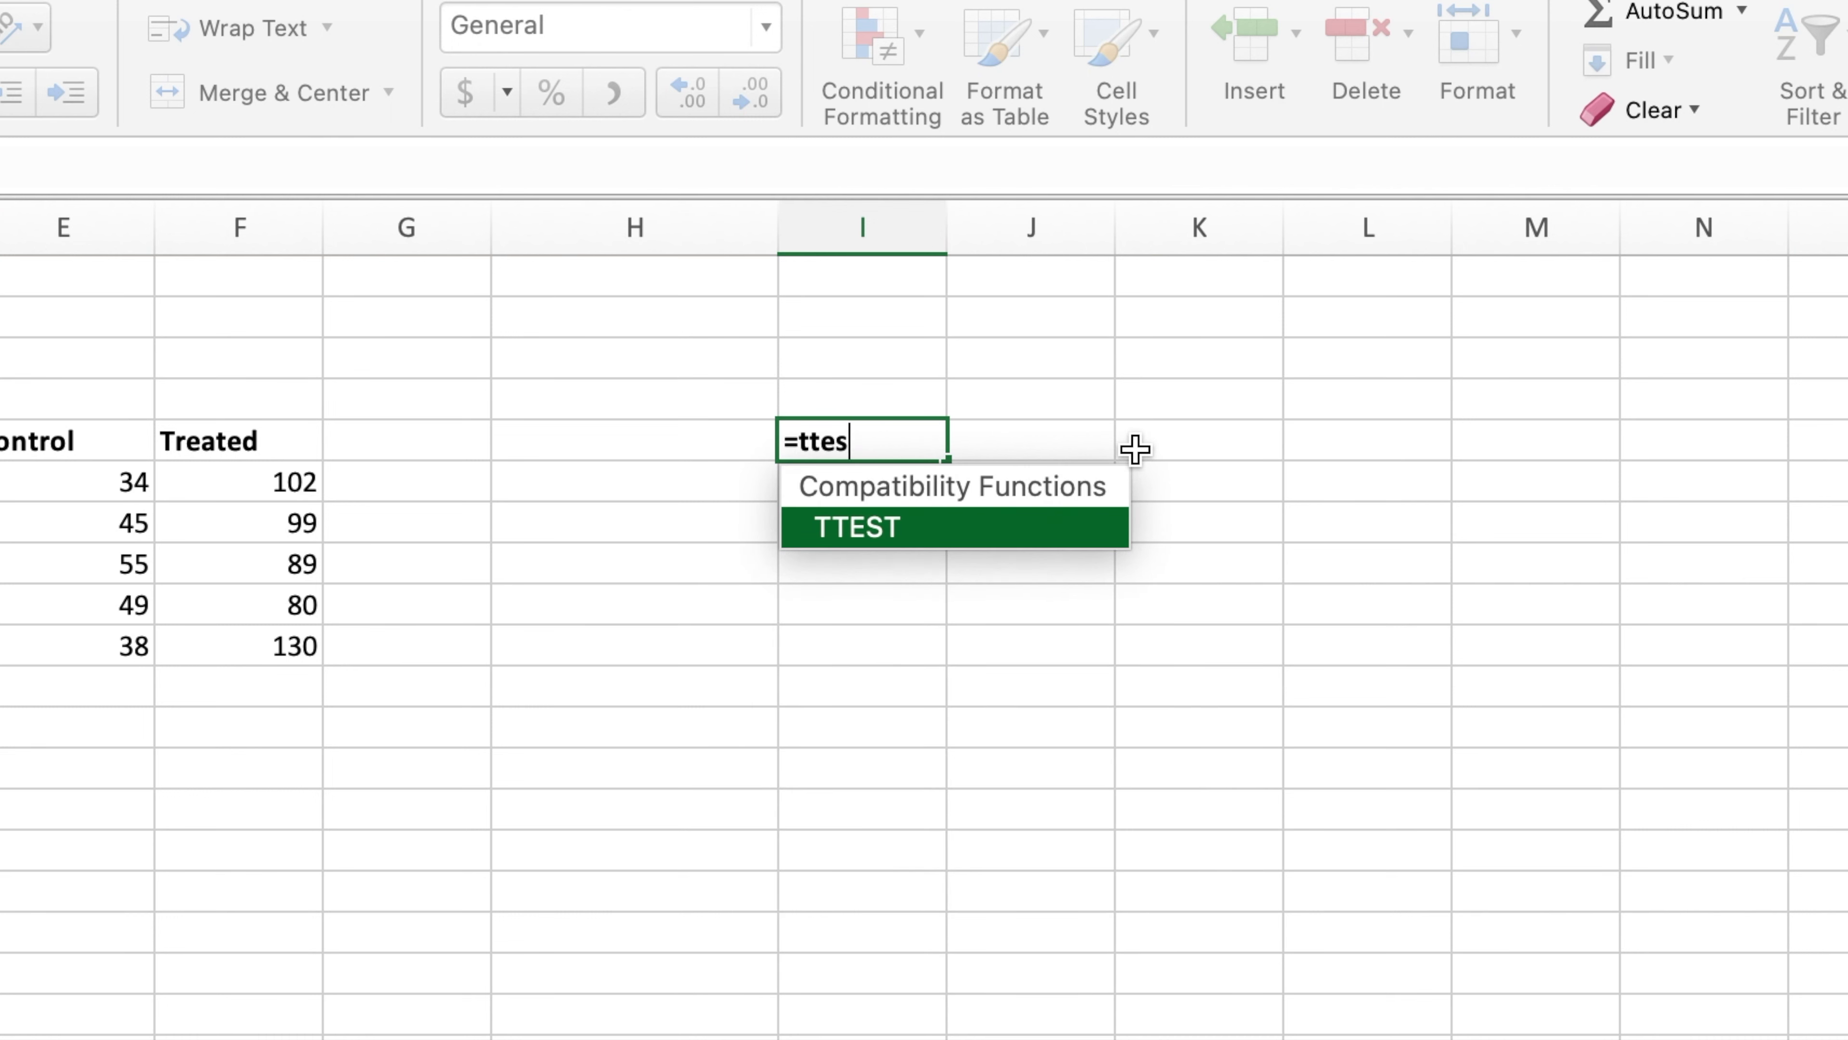
double_click(901, 531)
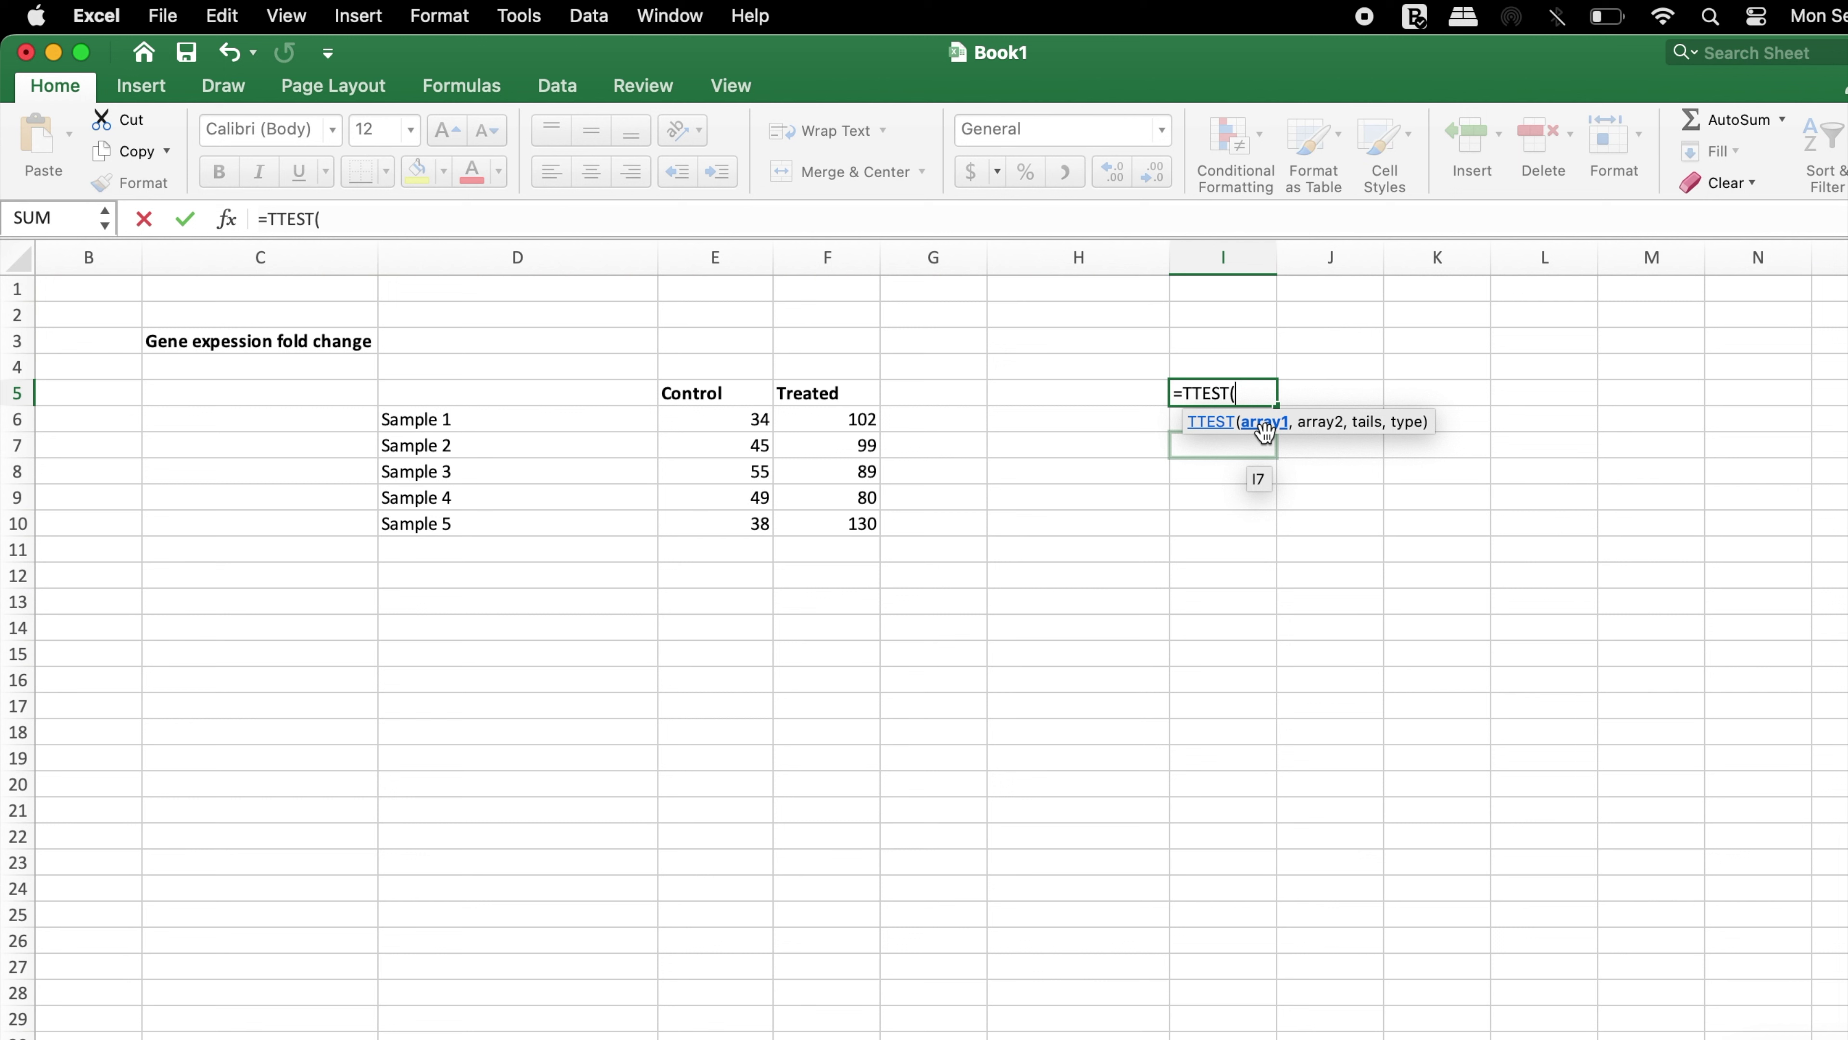
left_click(720, 429)
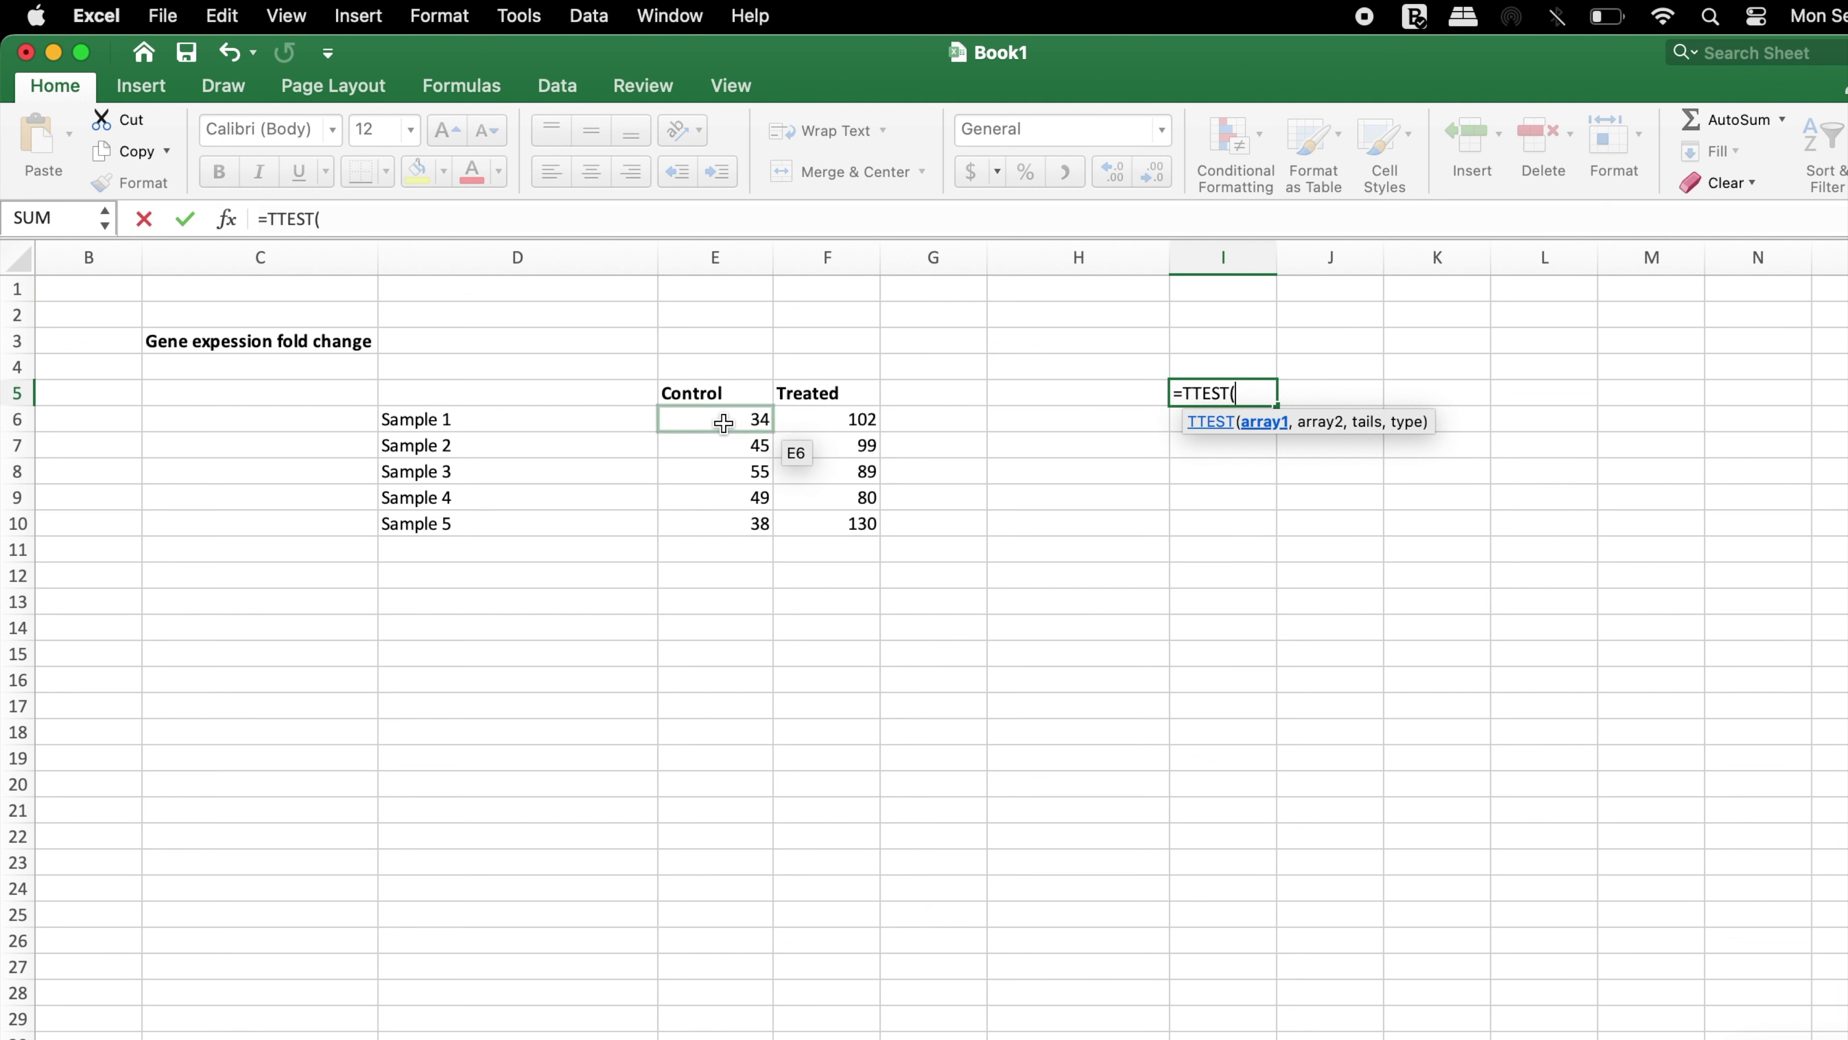
left_click_drag(720, 433, 719, 507)
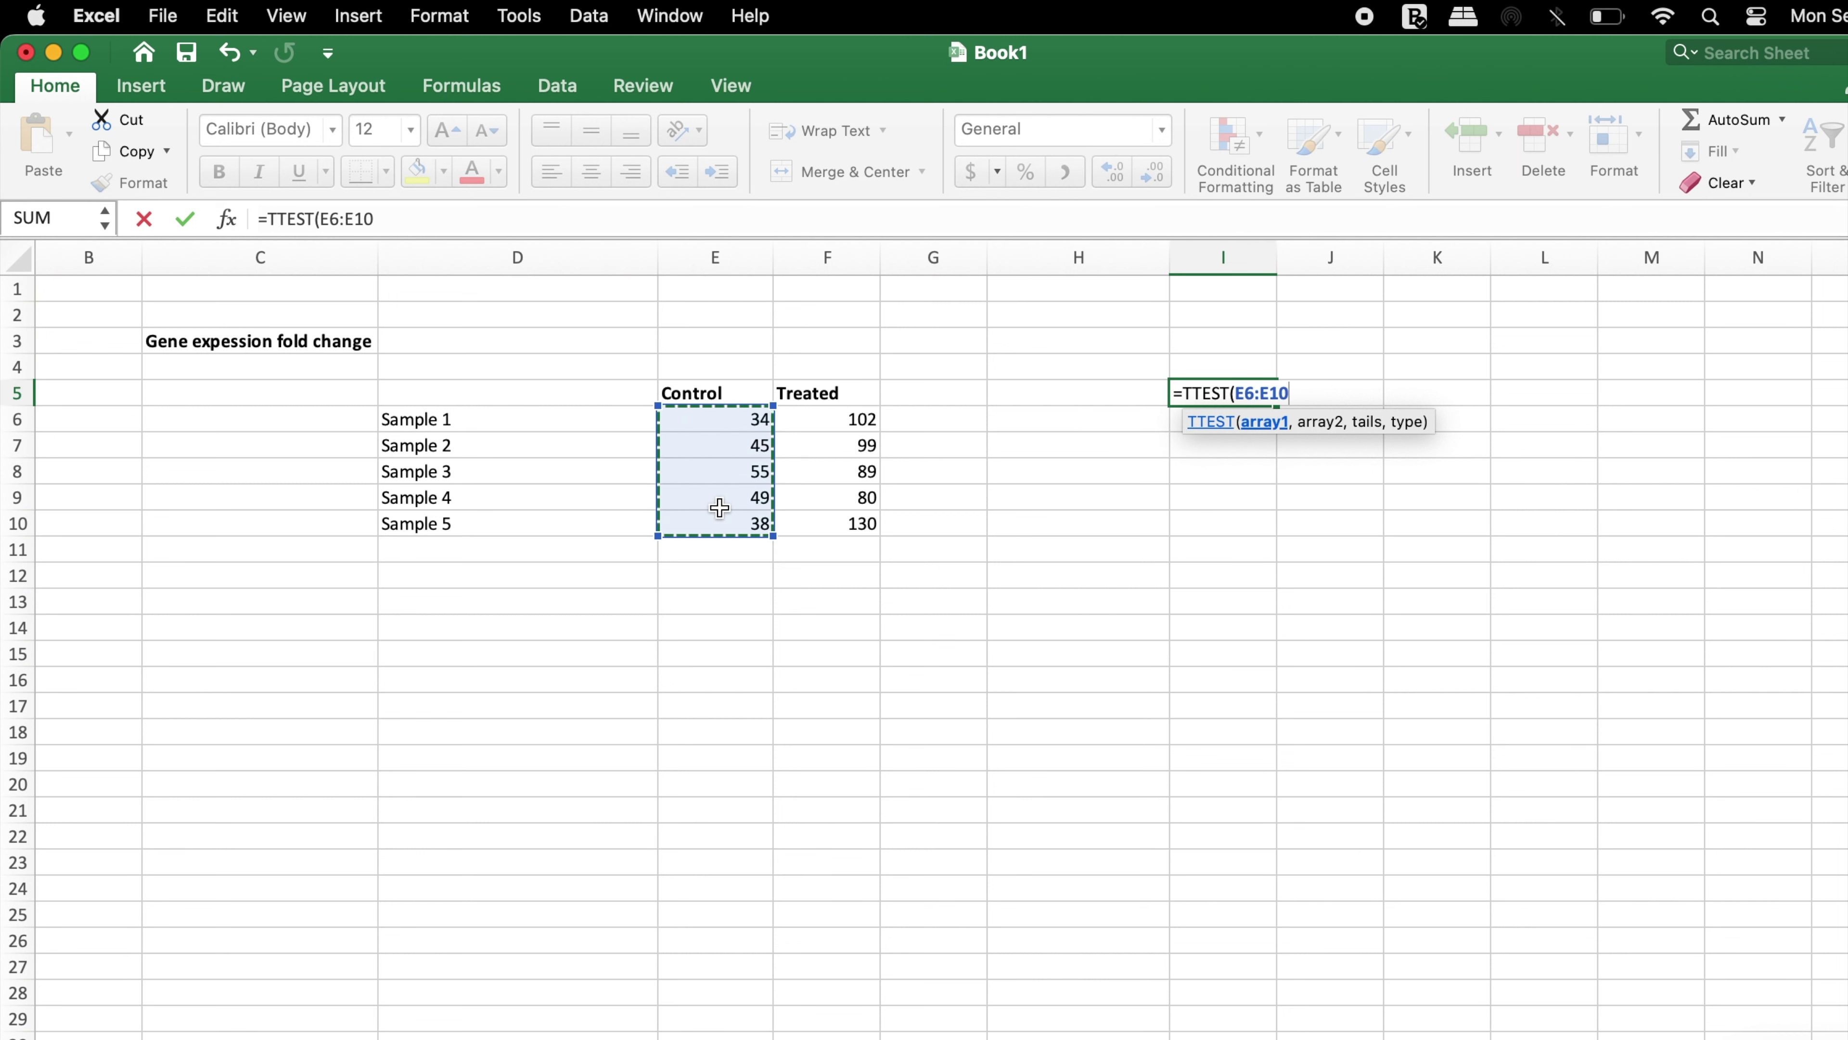
type(",")
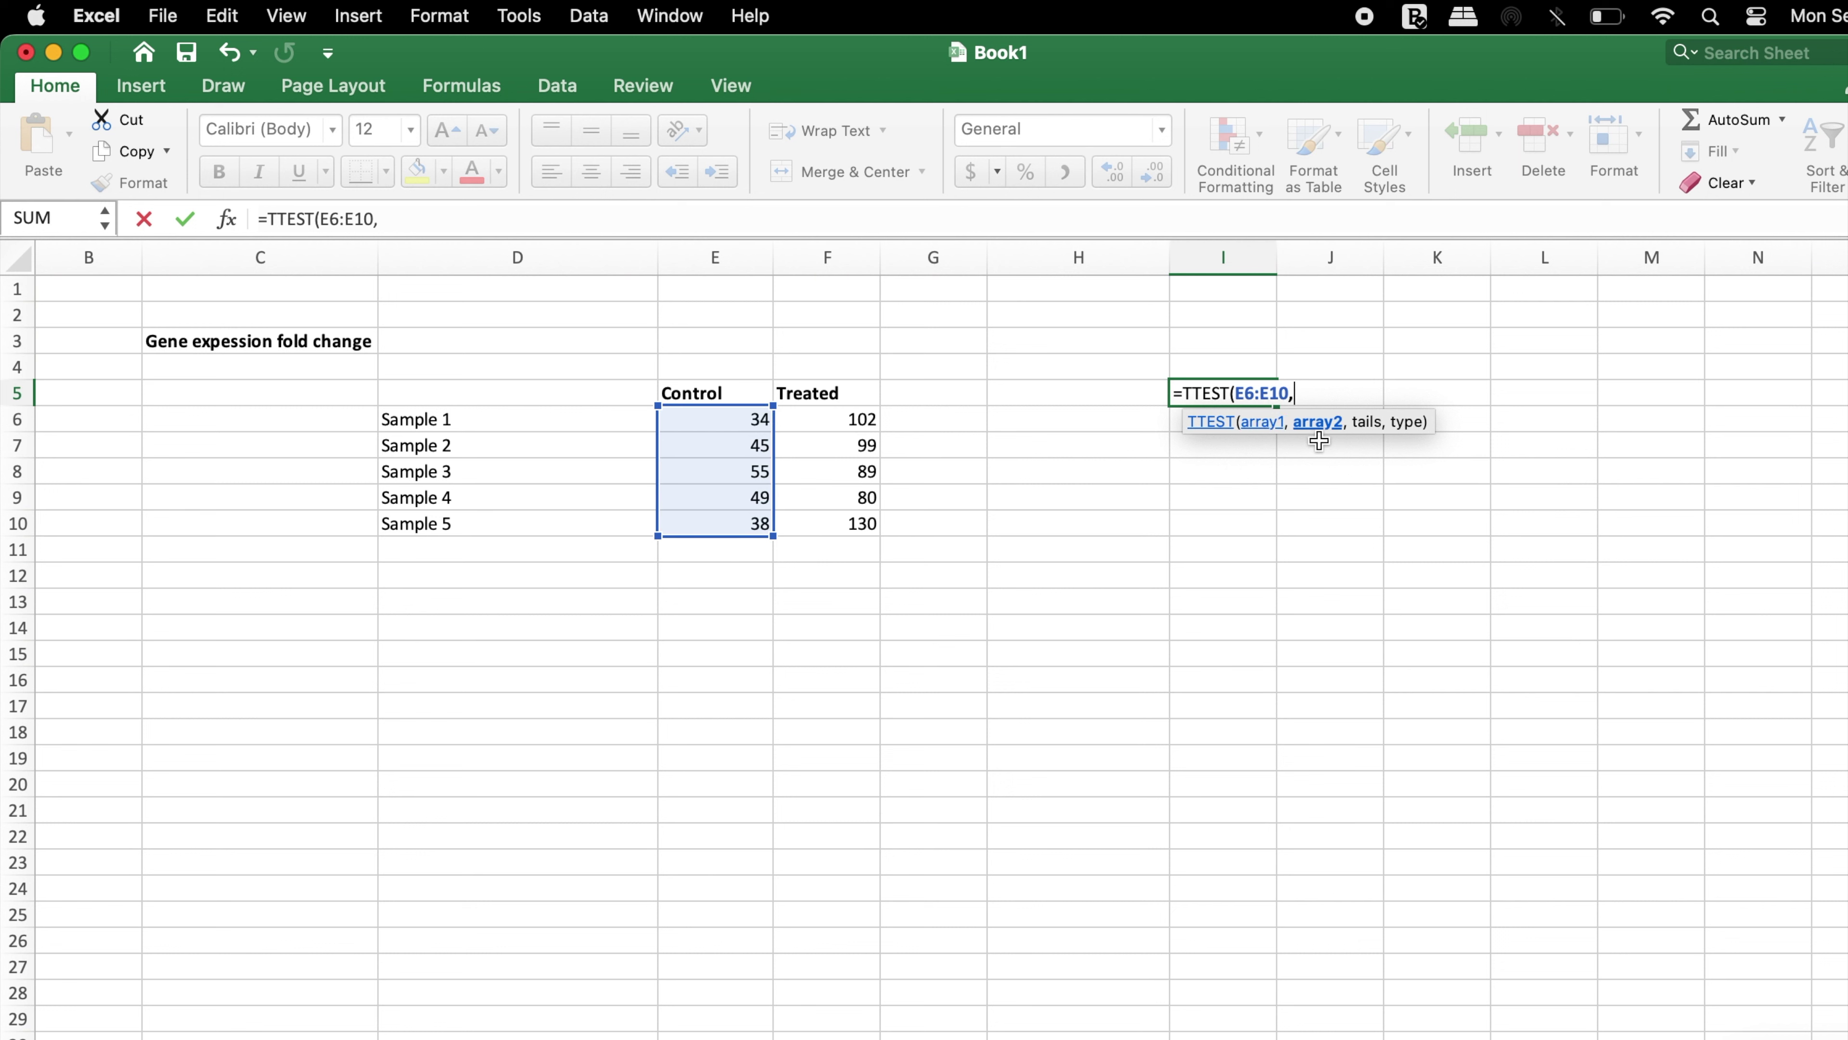
left_click_drag(817, 417, 820, 520)
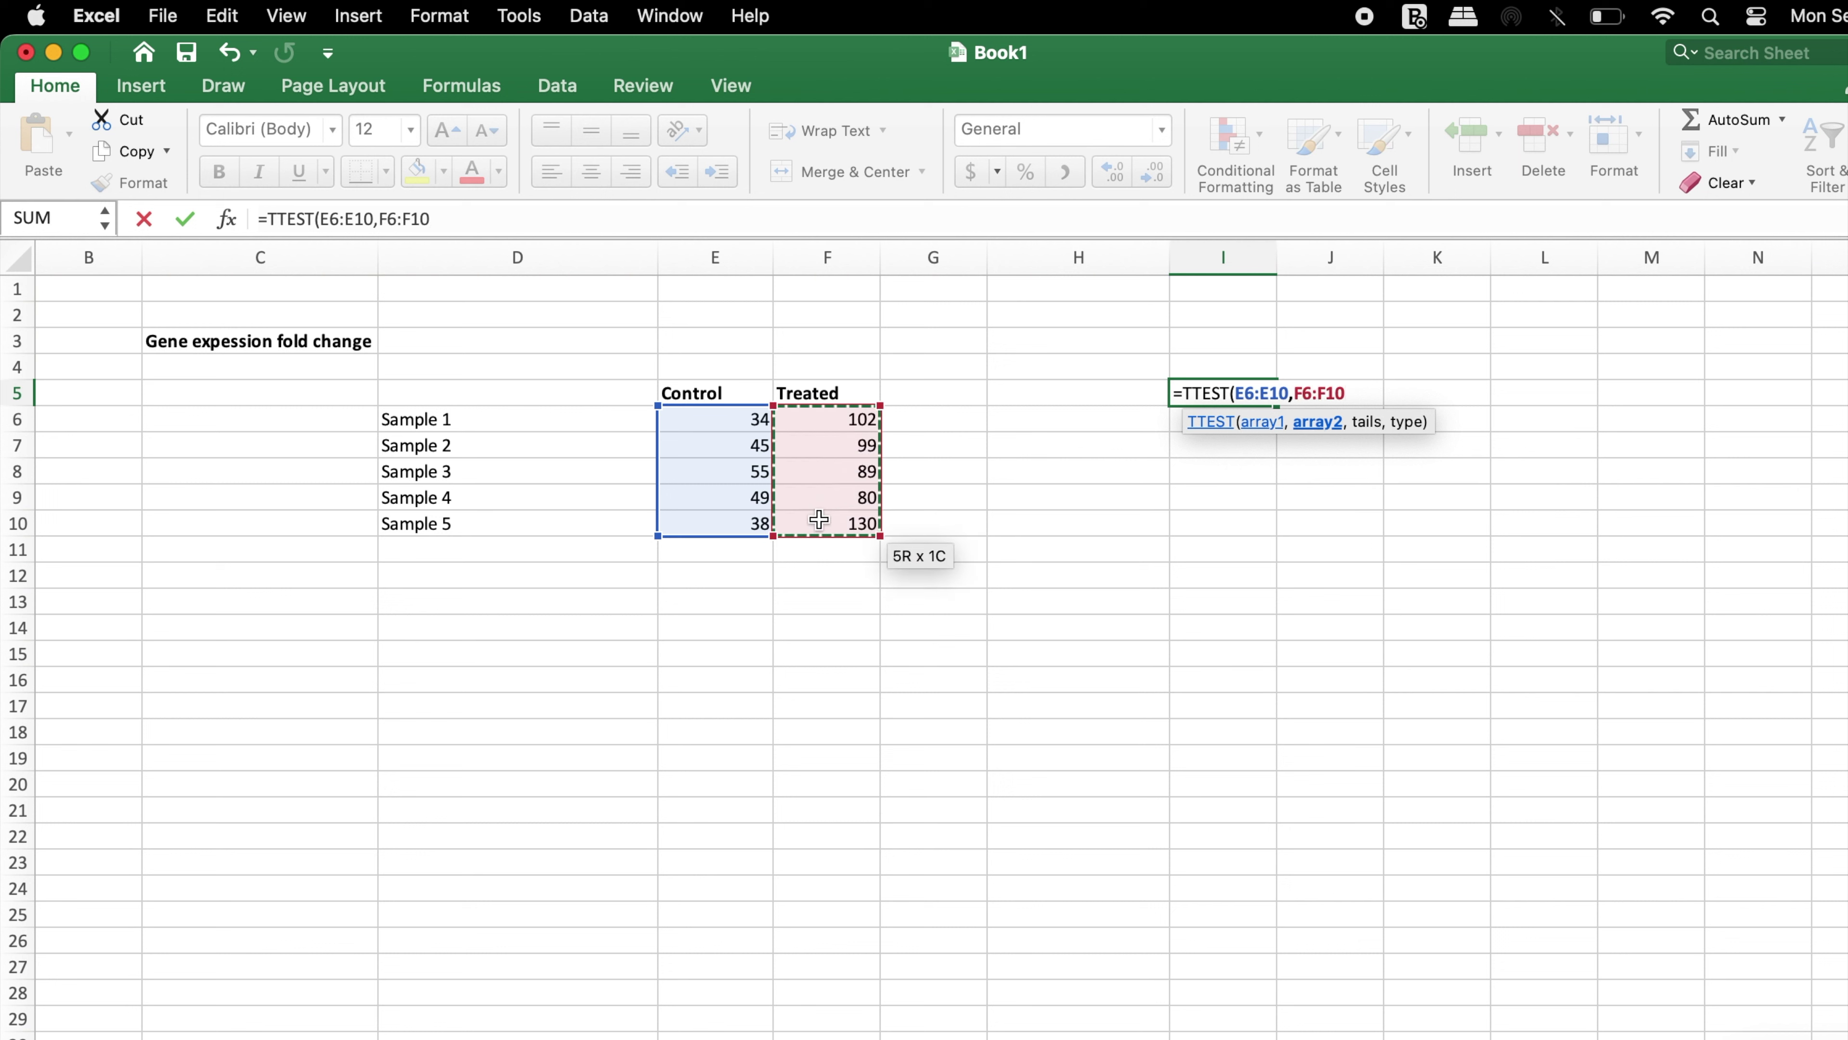
type(",")
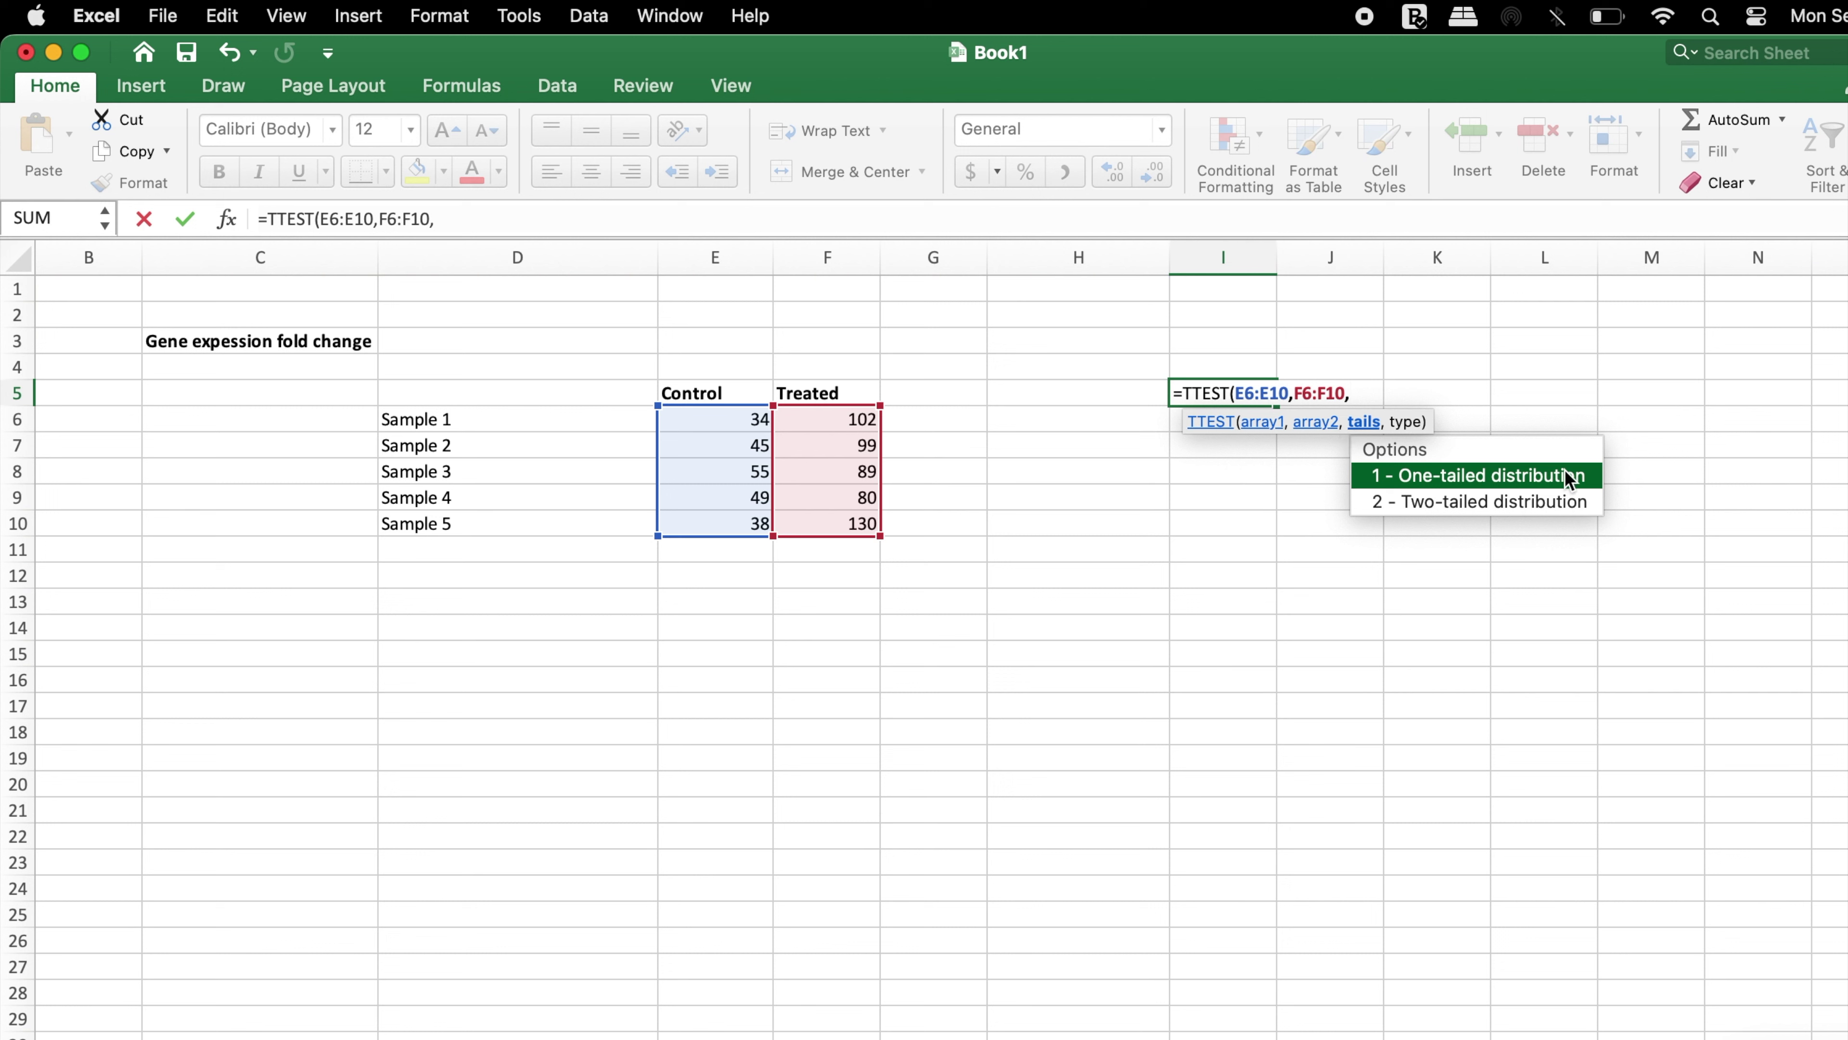
Complete it as =TTEST(E6:E10,F6:F10,1,1), one-tailed and paired, returning 0.00391113.
double_click(1592, 474)
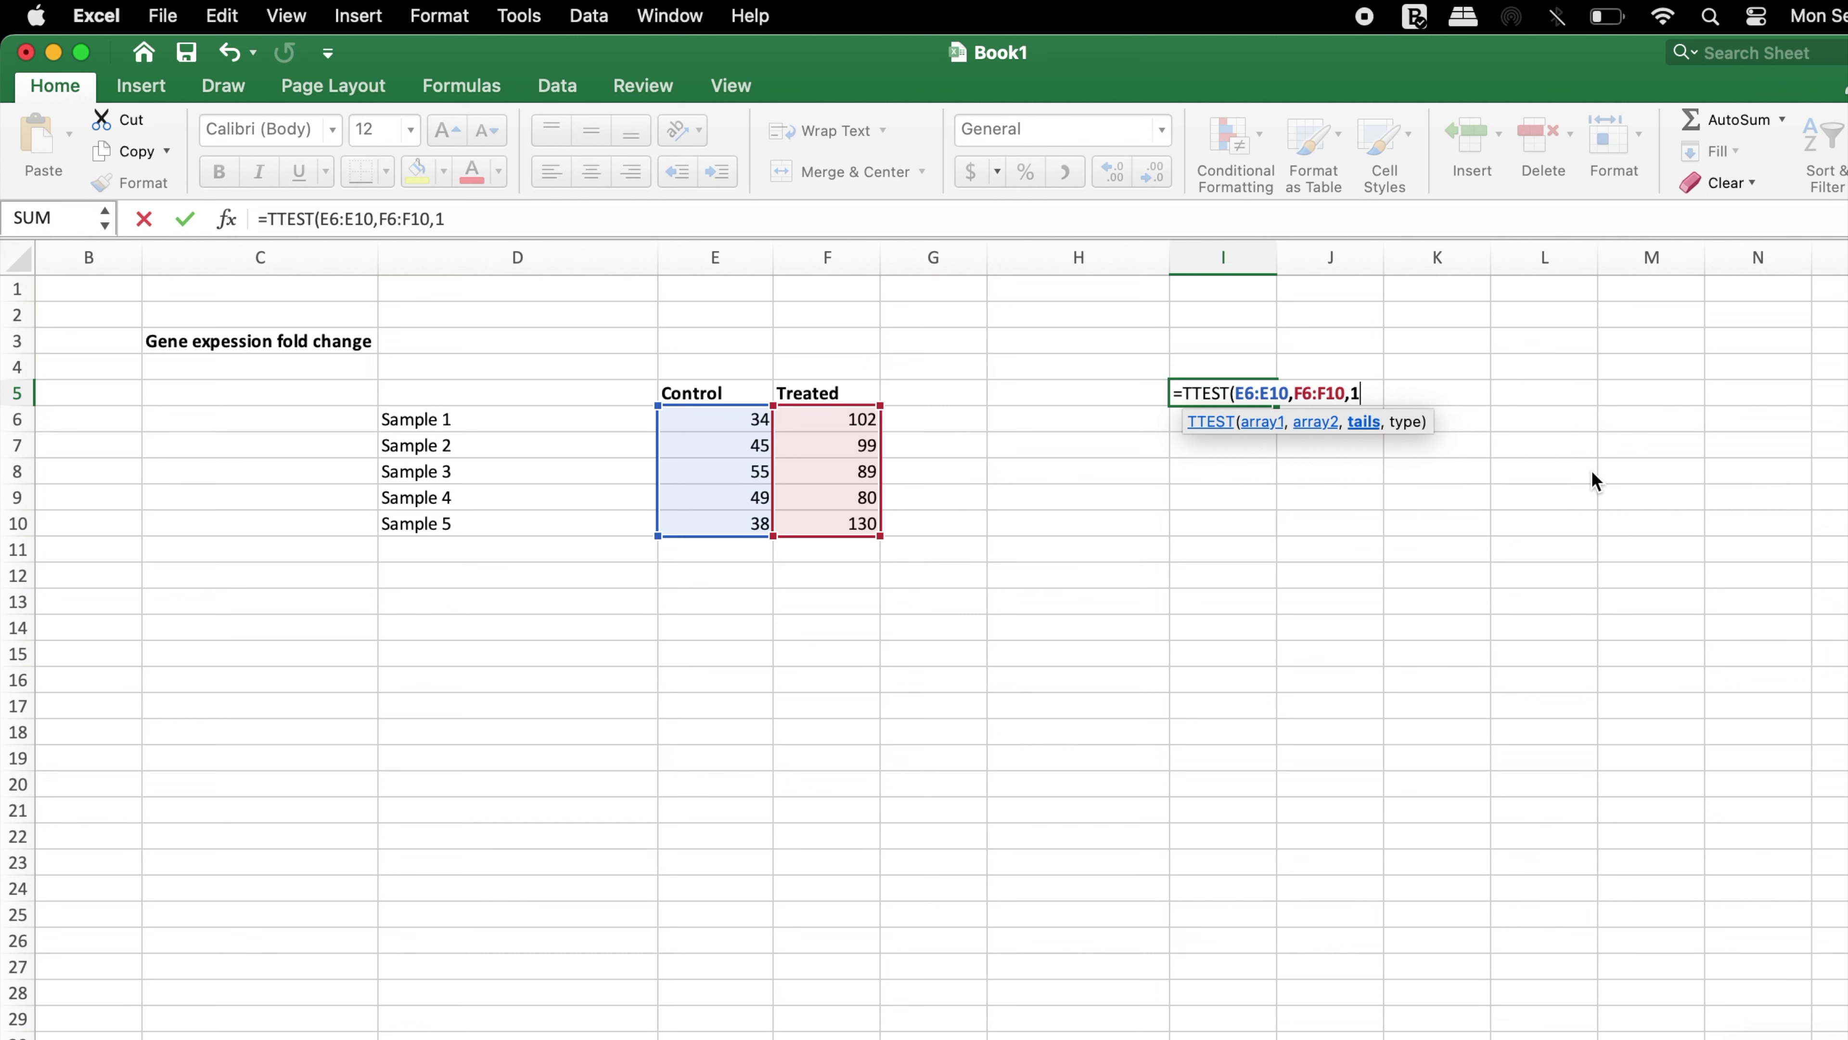
type(",")
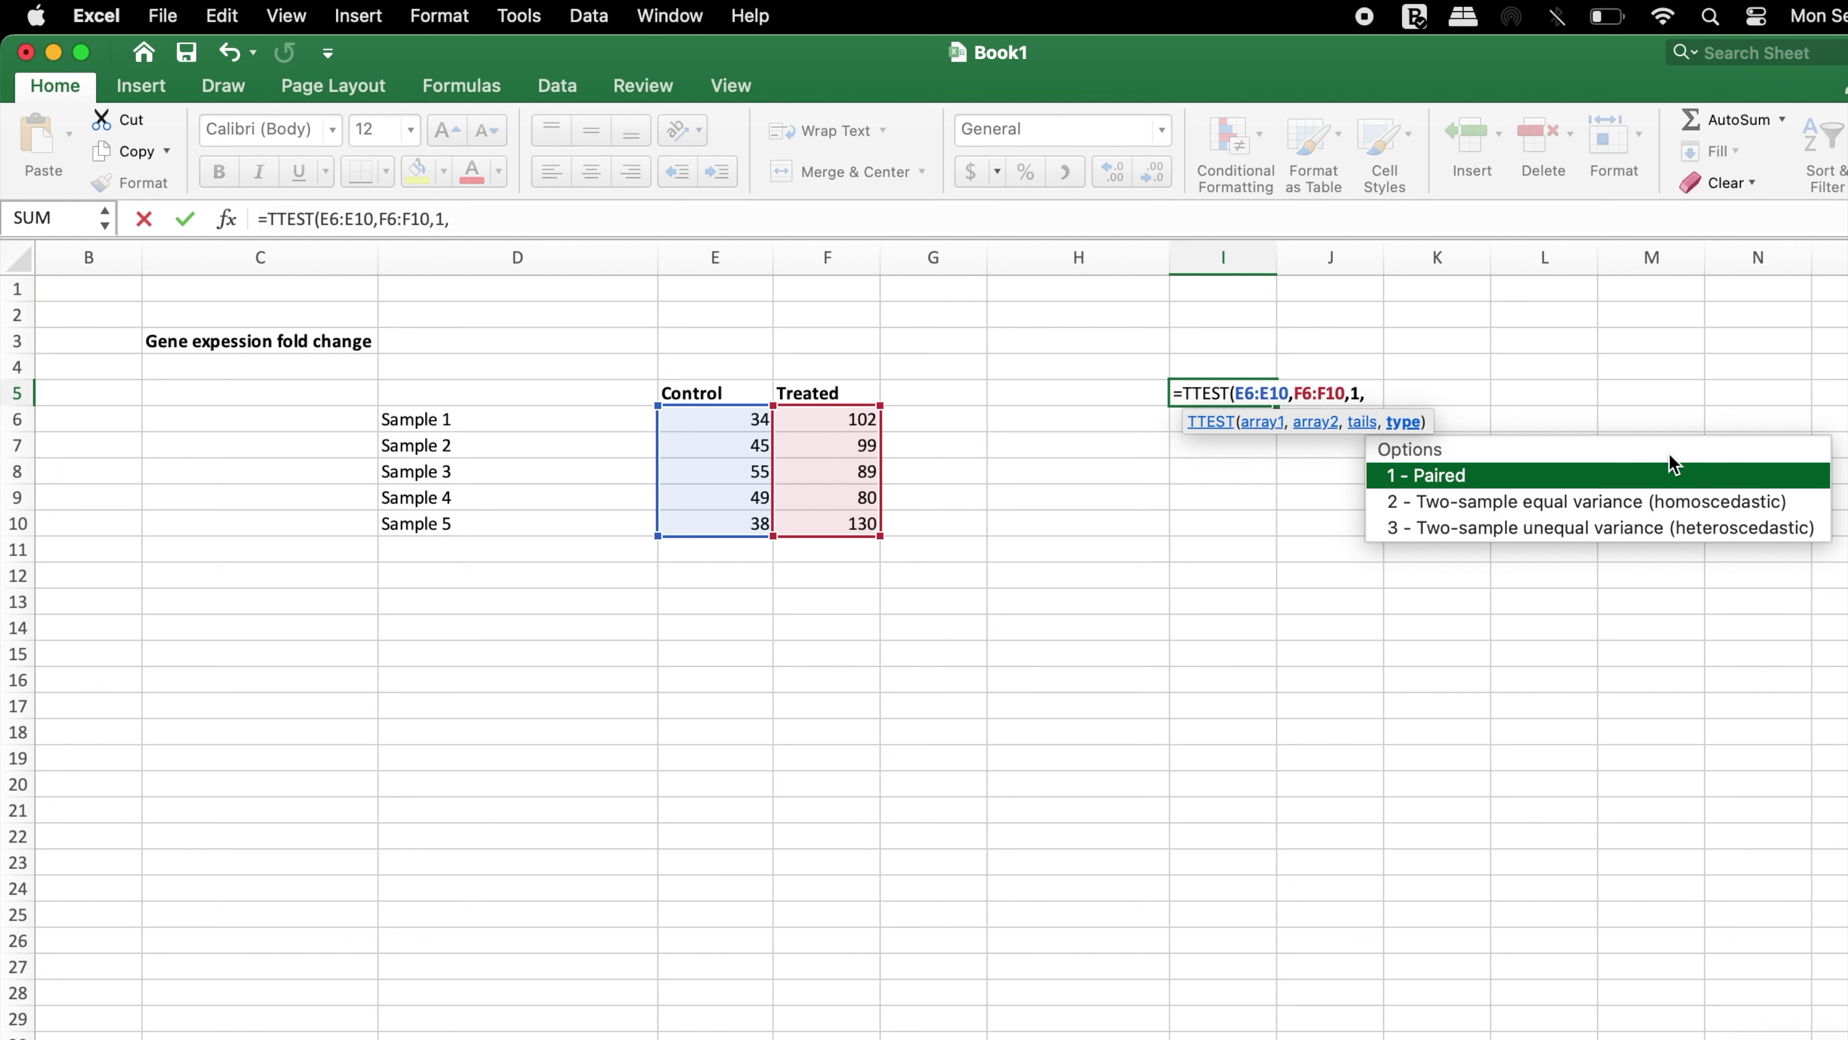
double_click(1610, 477)
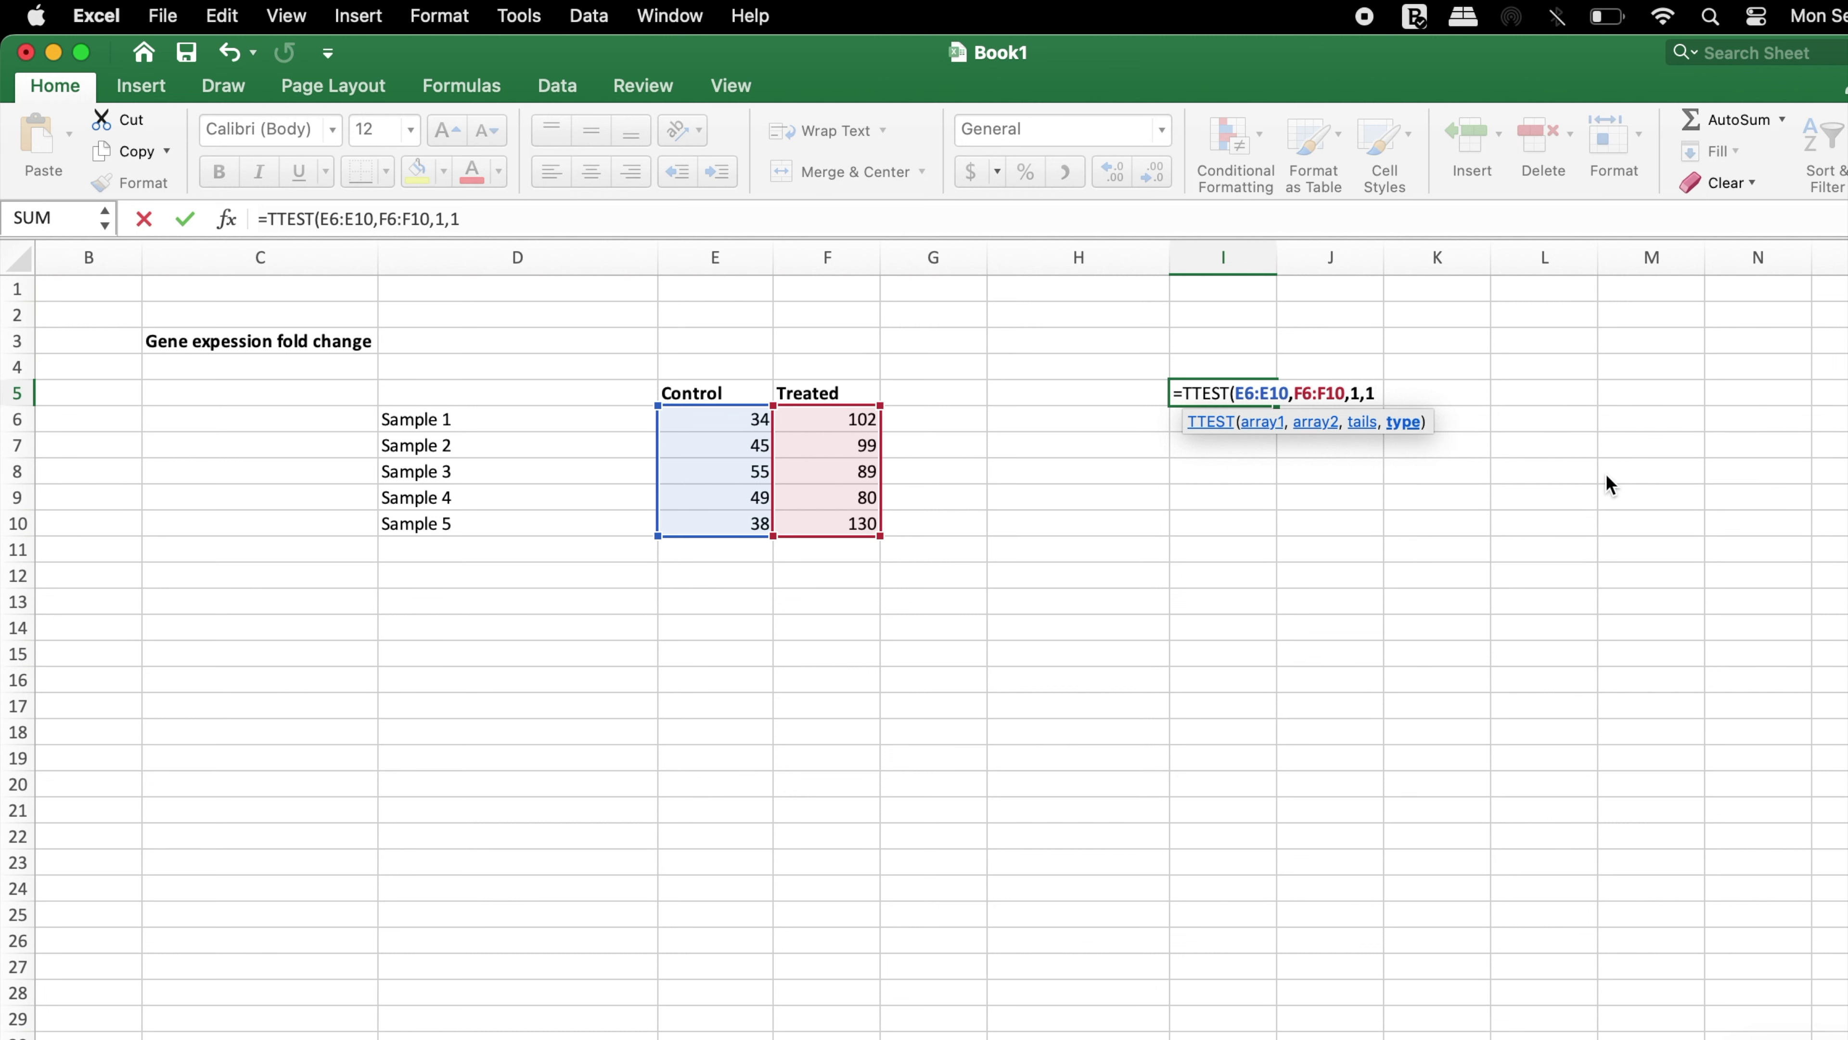
type(")")
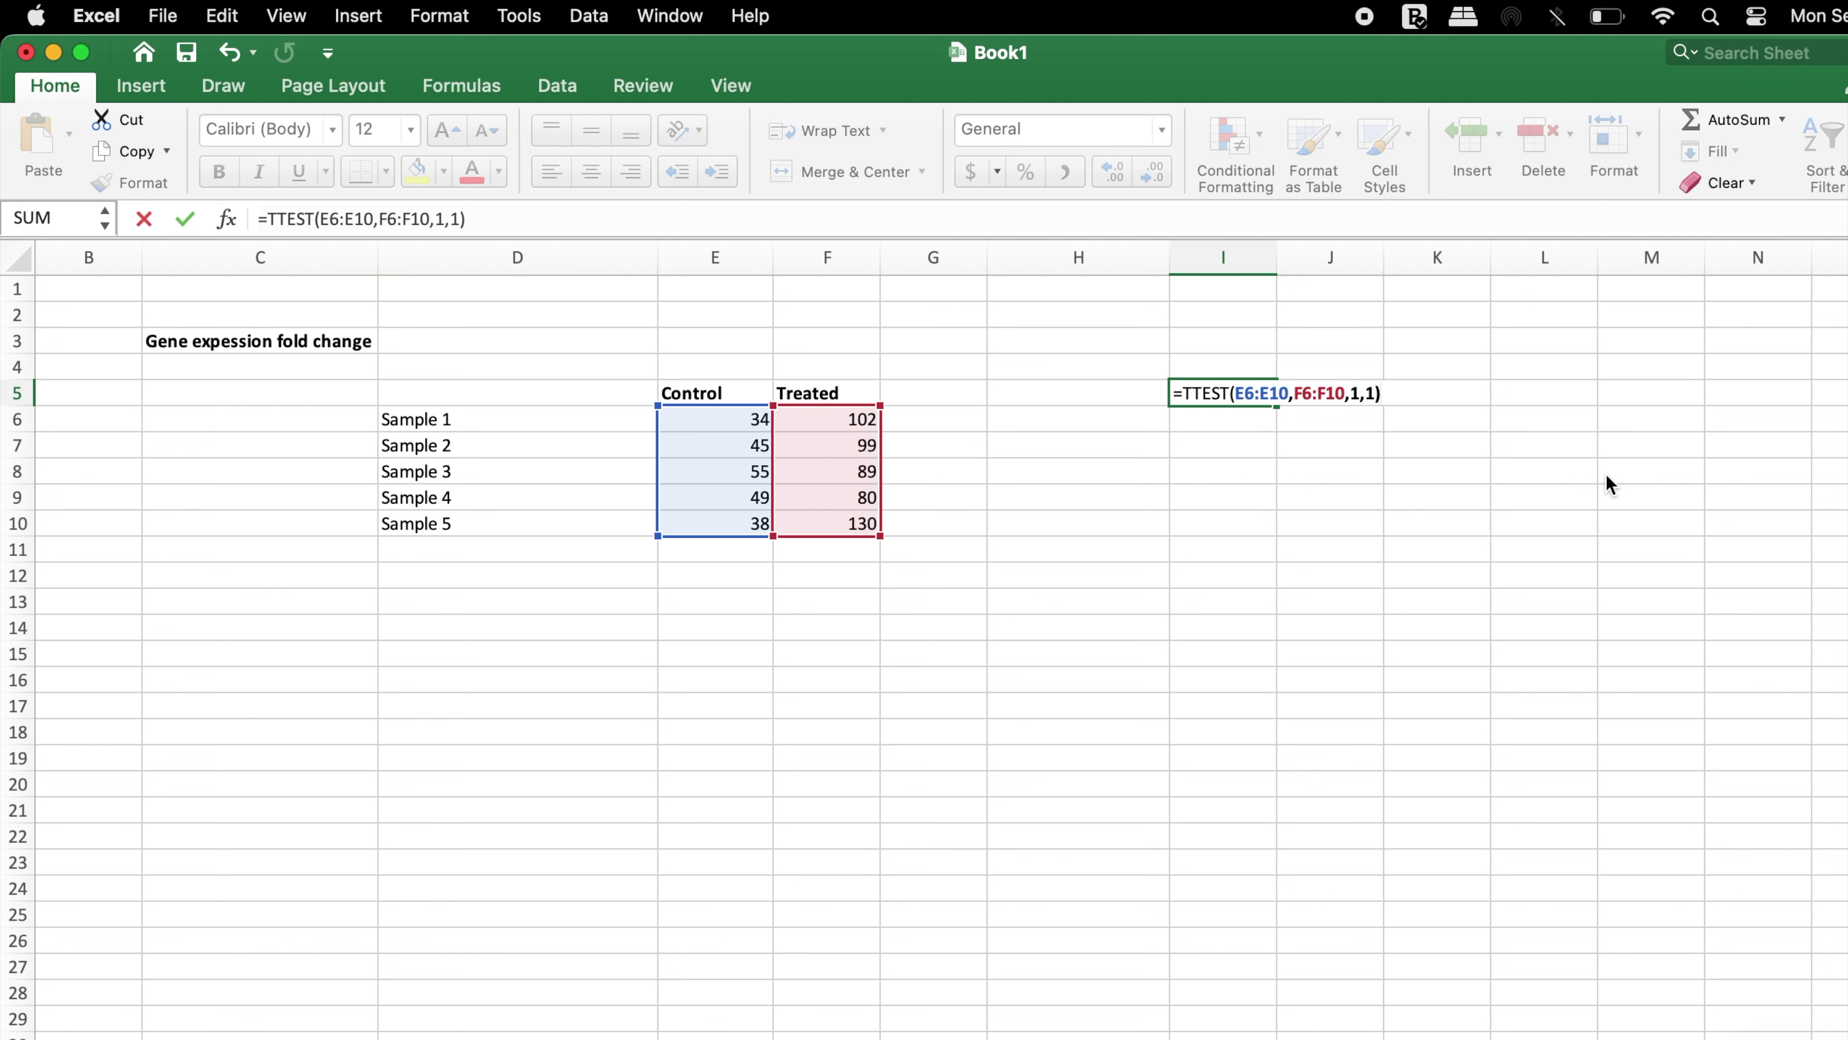
key("Return")
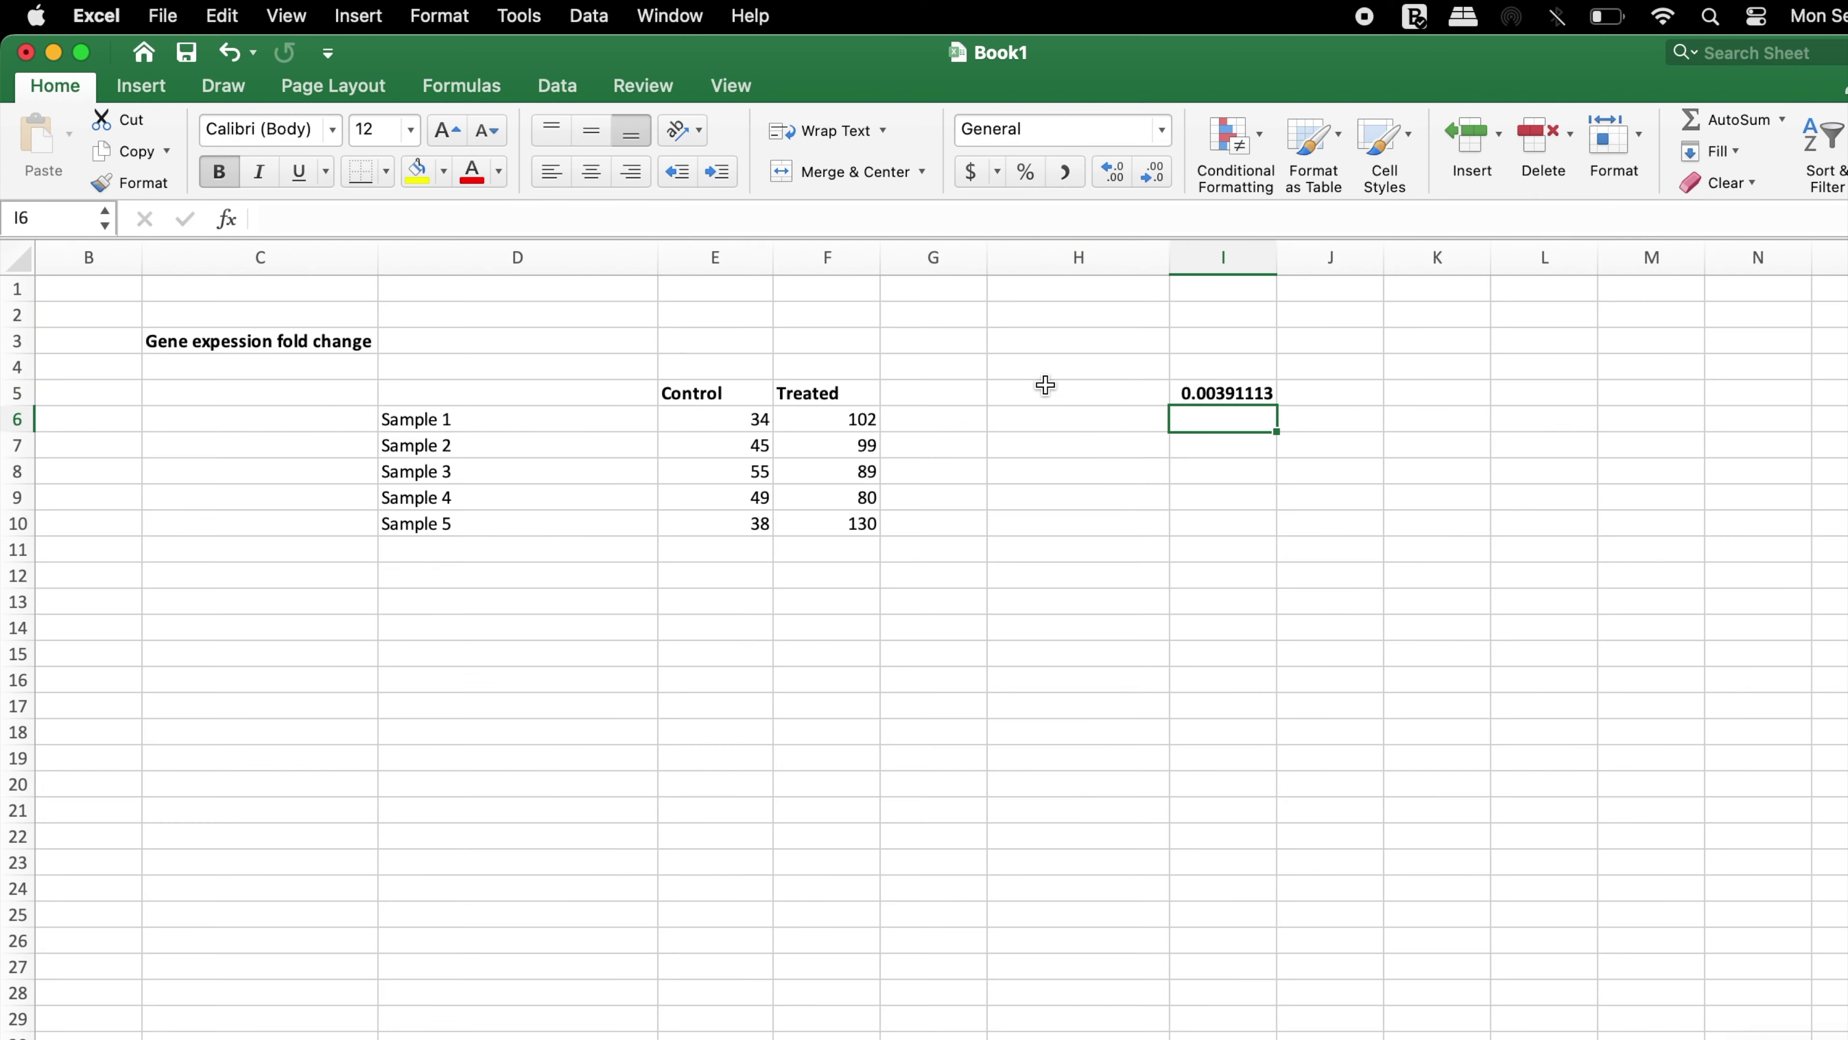
Enter the label 'p value' in H5 beside the result.
left_click(648, 425)
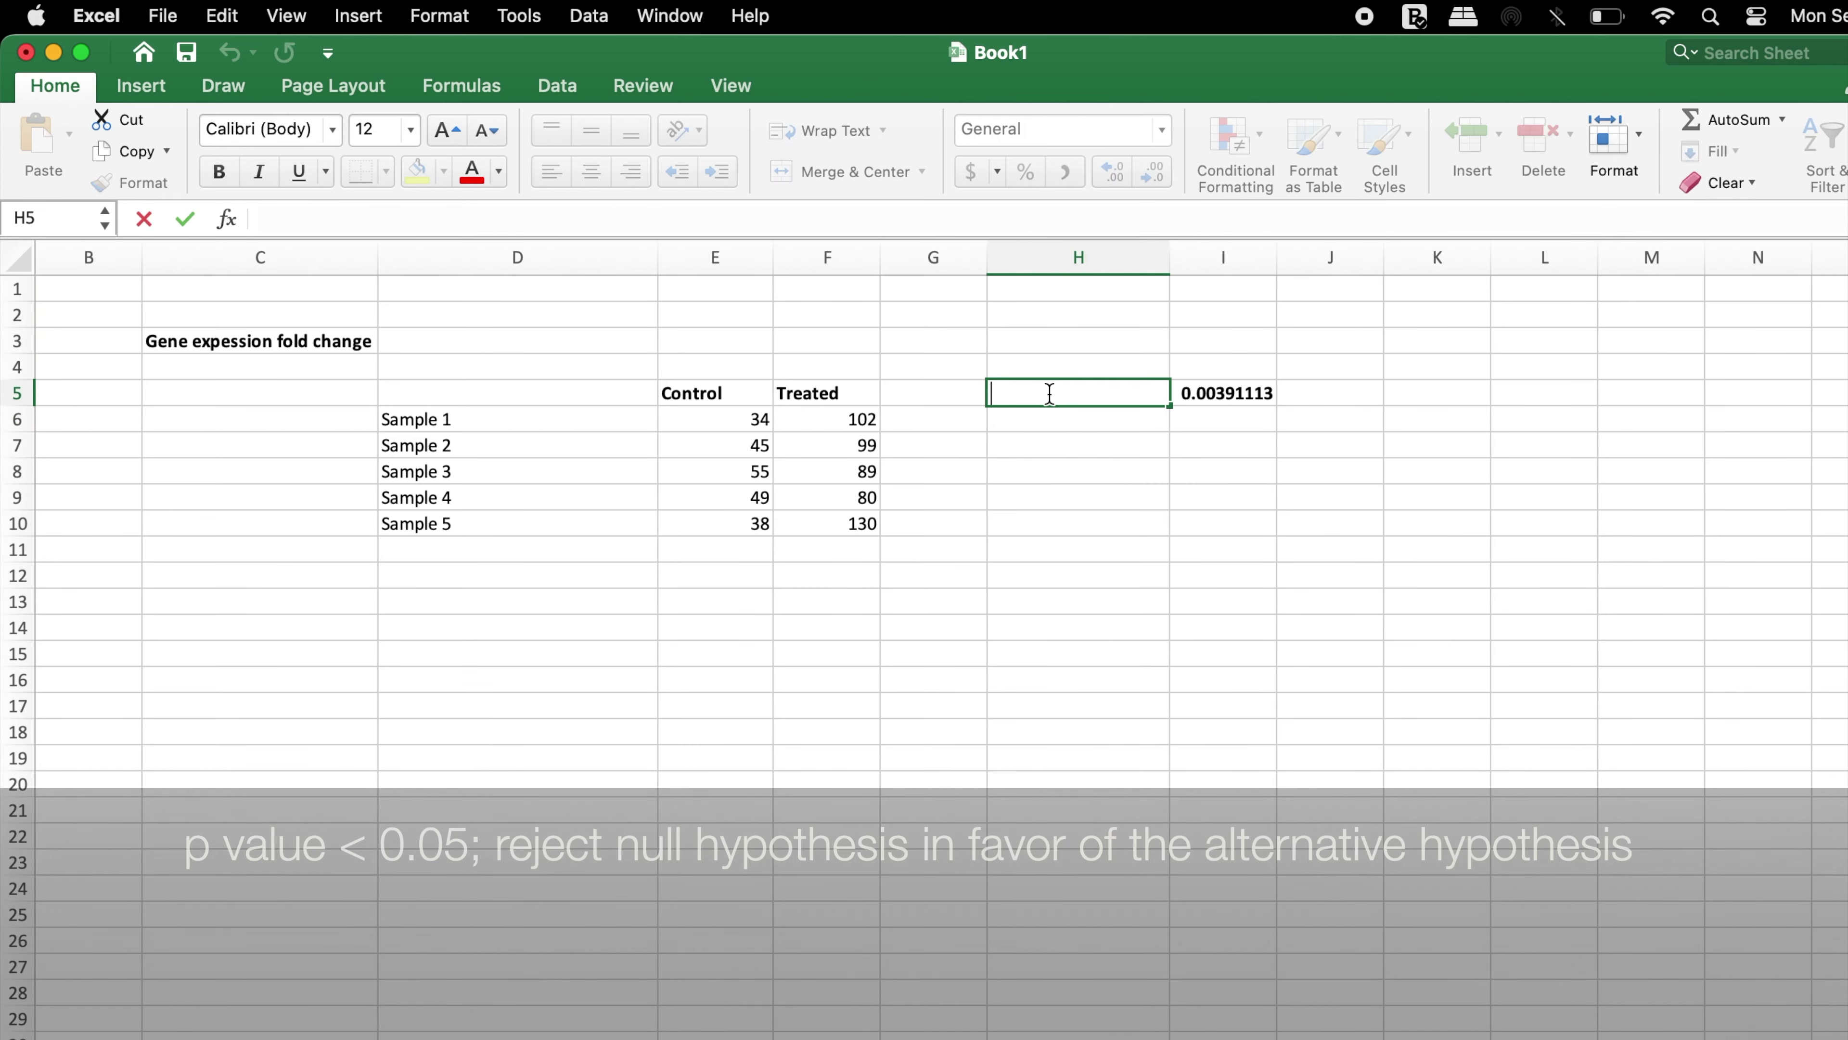
type("p value")
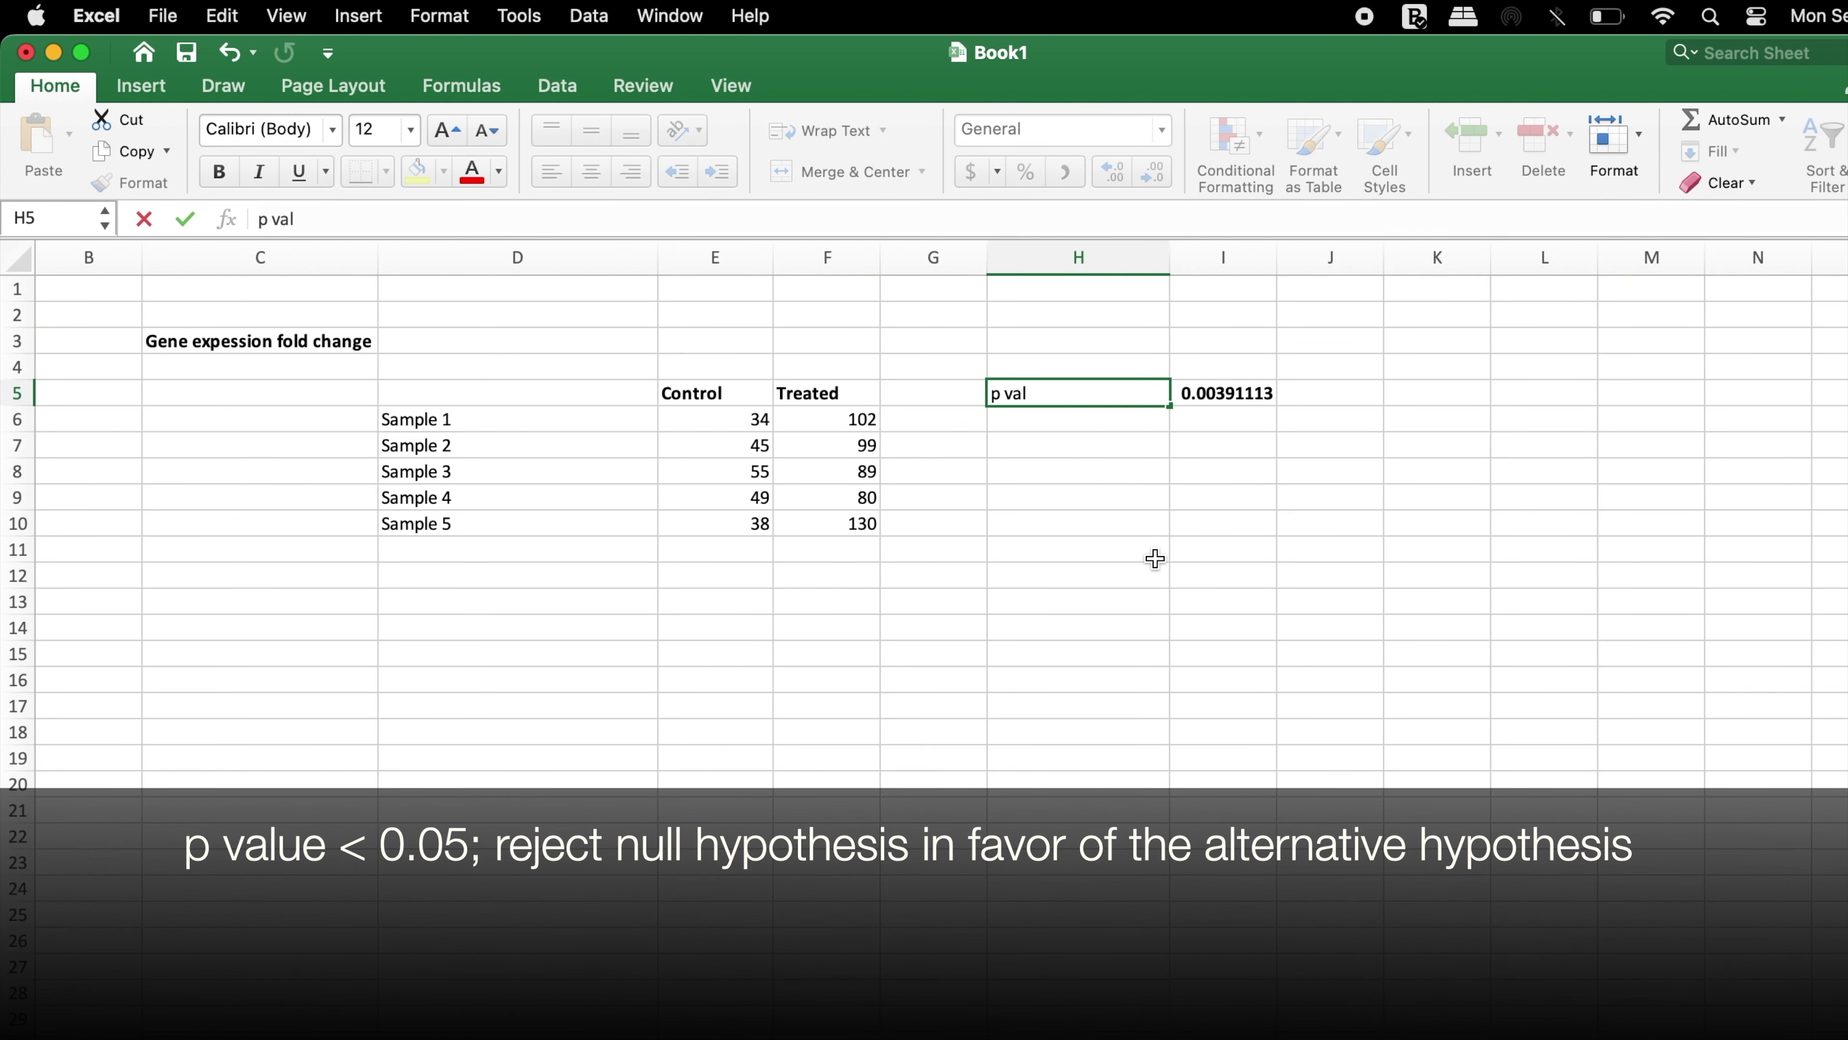
left_click(1234, 425)
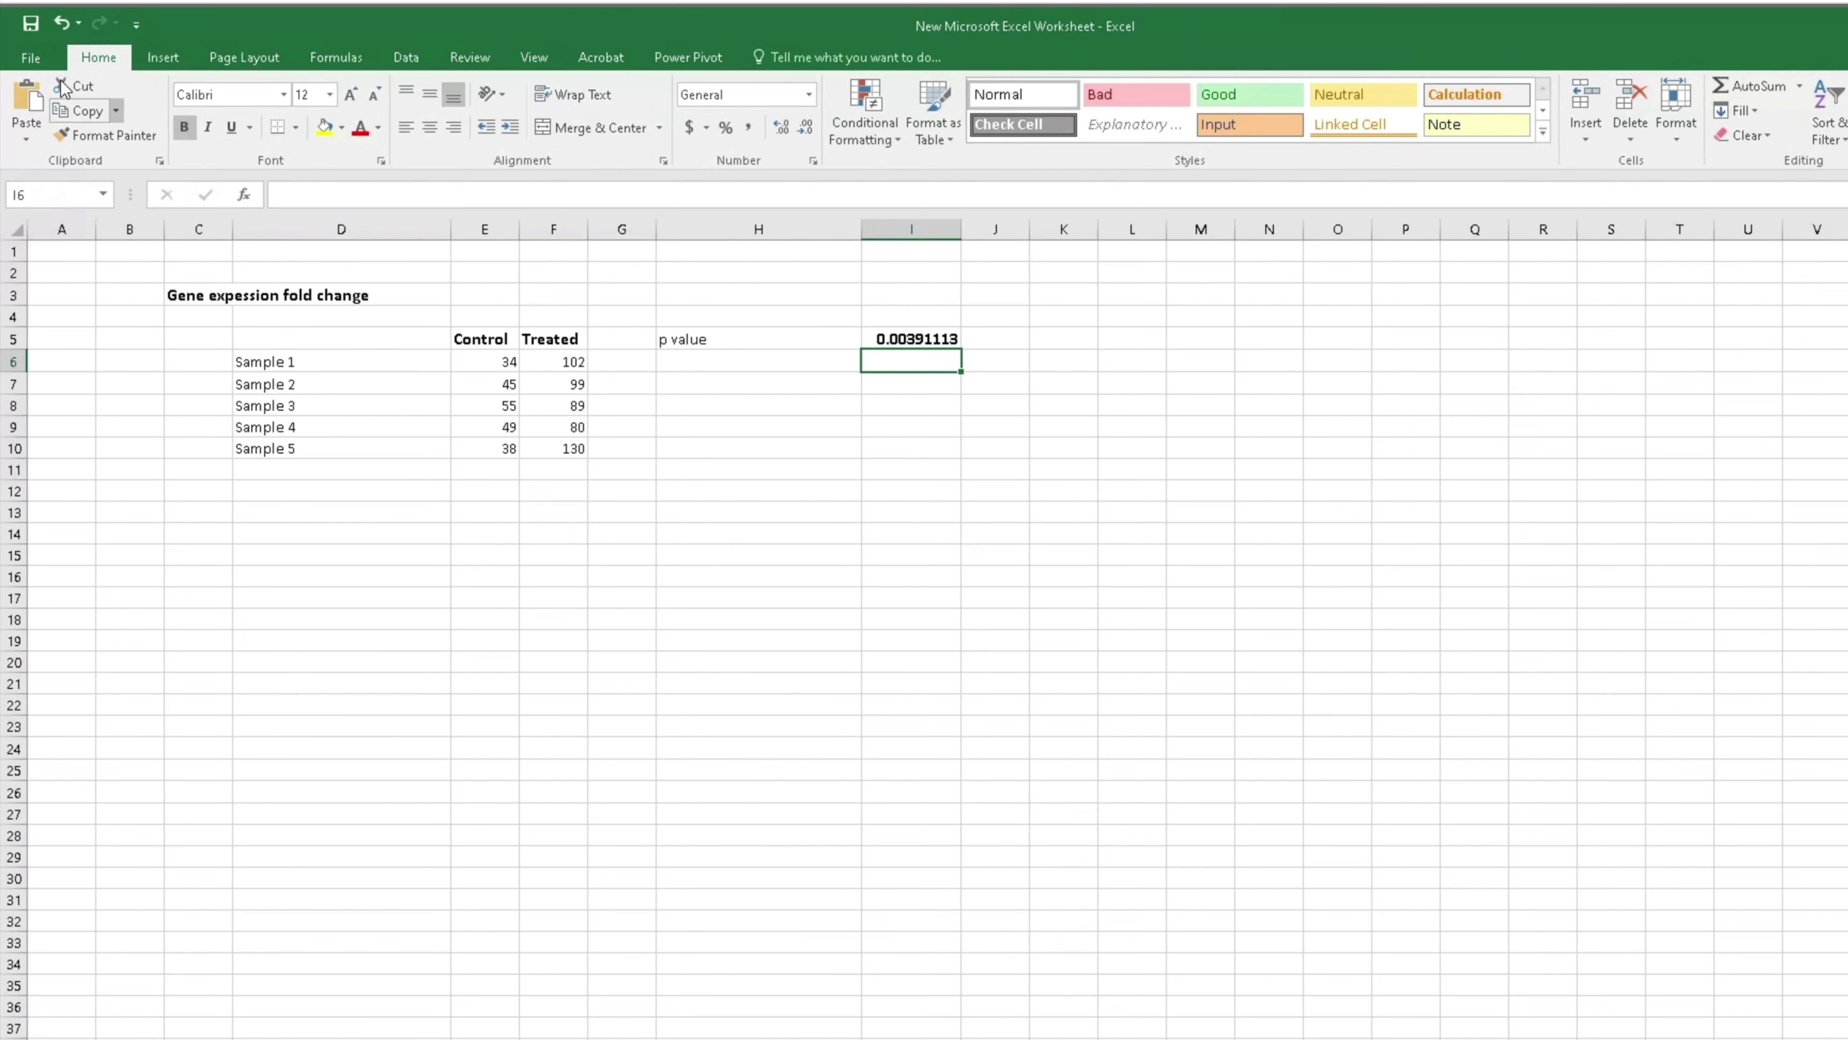
Tick Analysis ToolPak under File > Options > Add-ins, managing Excel Add-ins, and confirm.
left_click(30, 58)
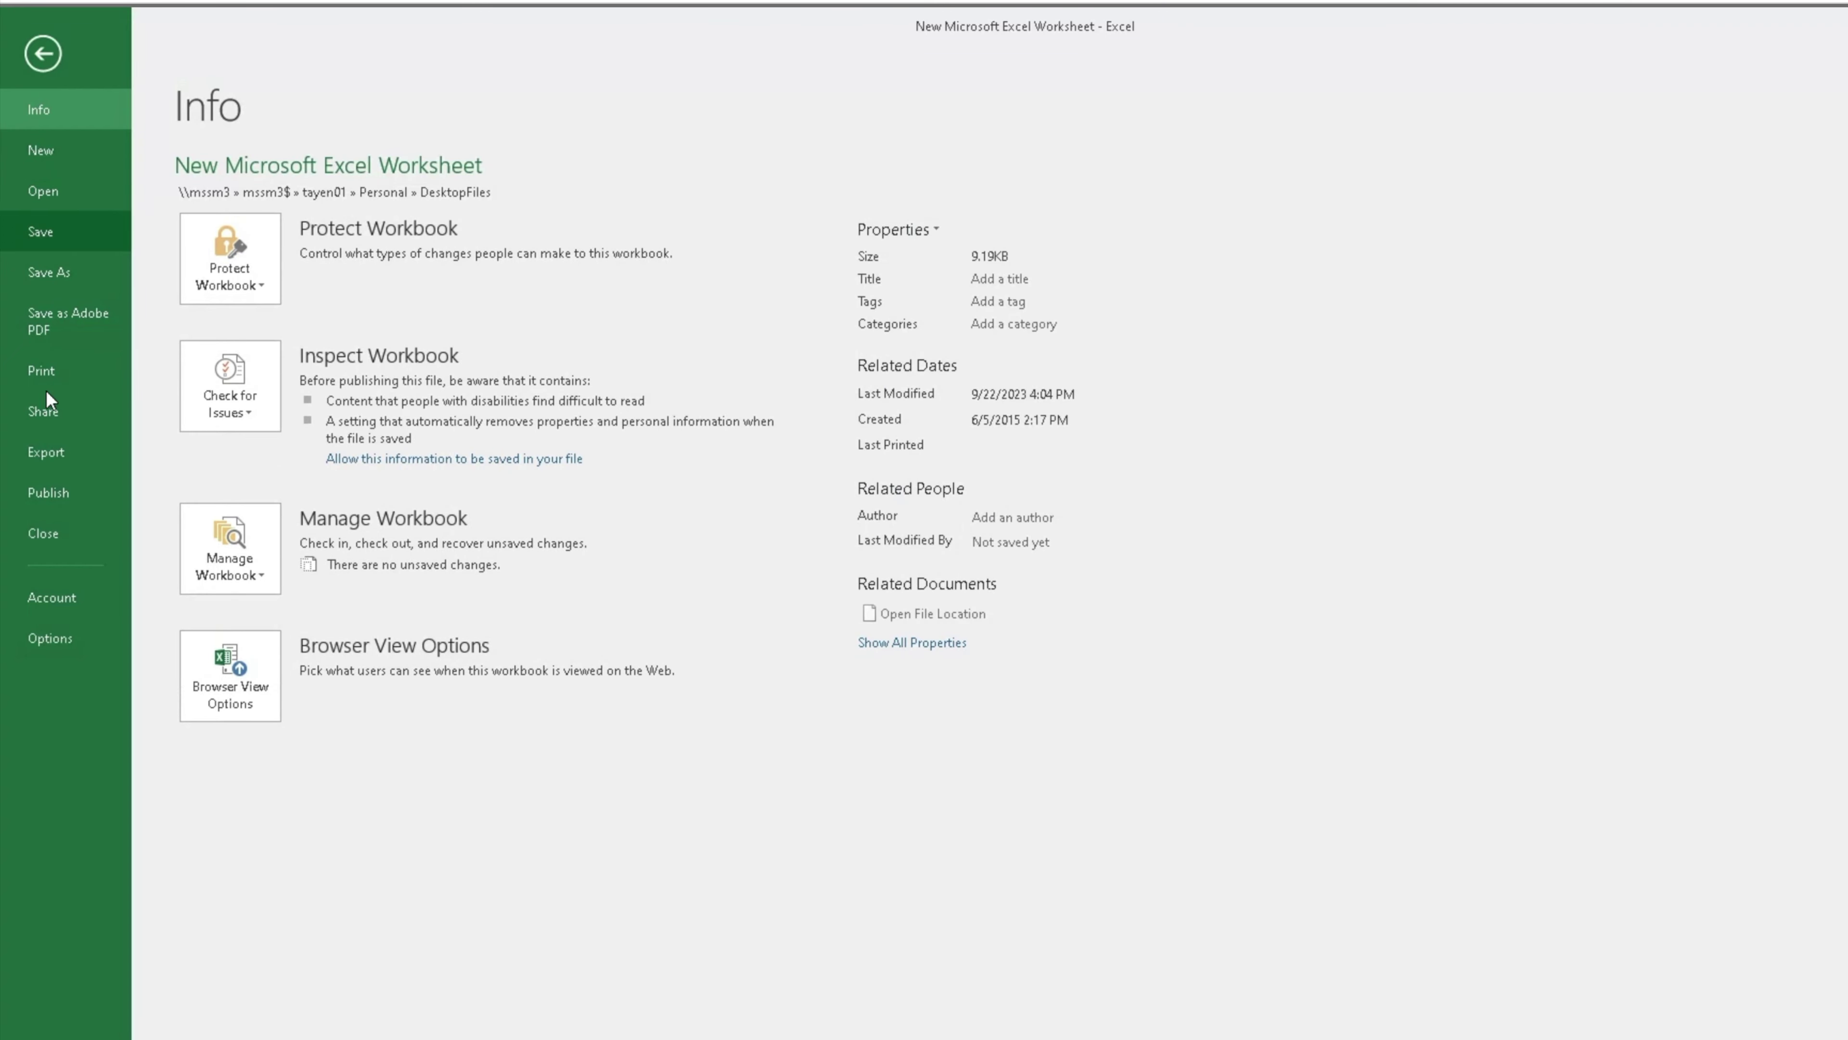
left_click(106, 637)
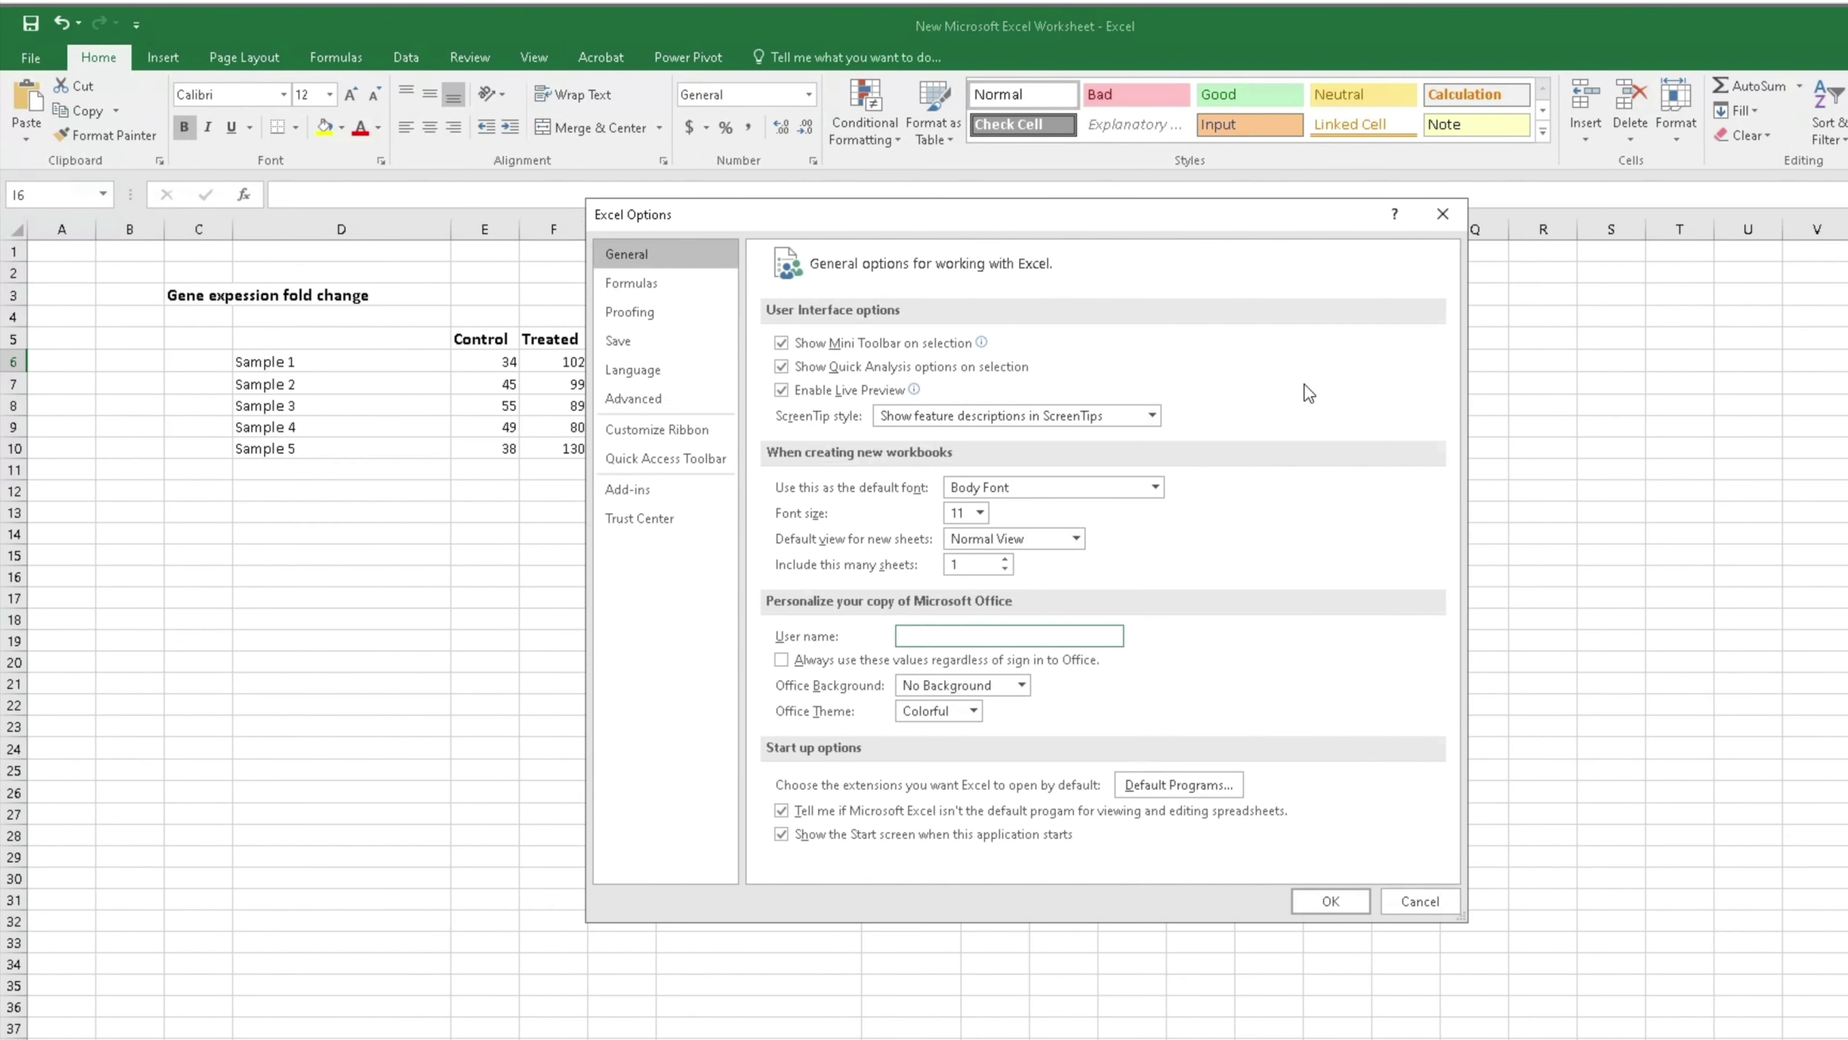
left_click(654, 490)
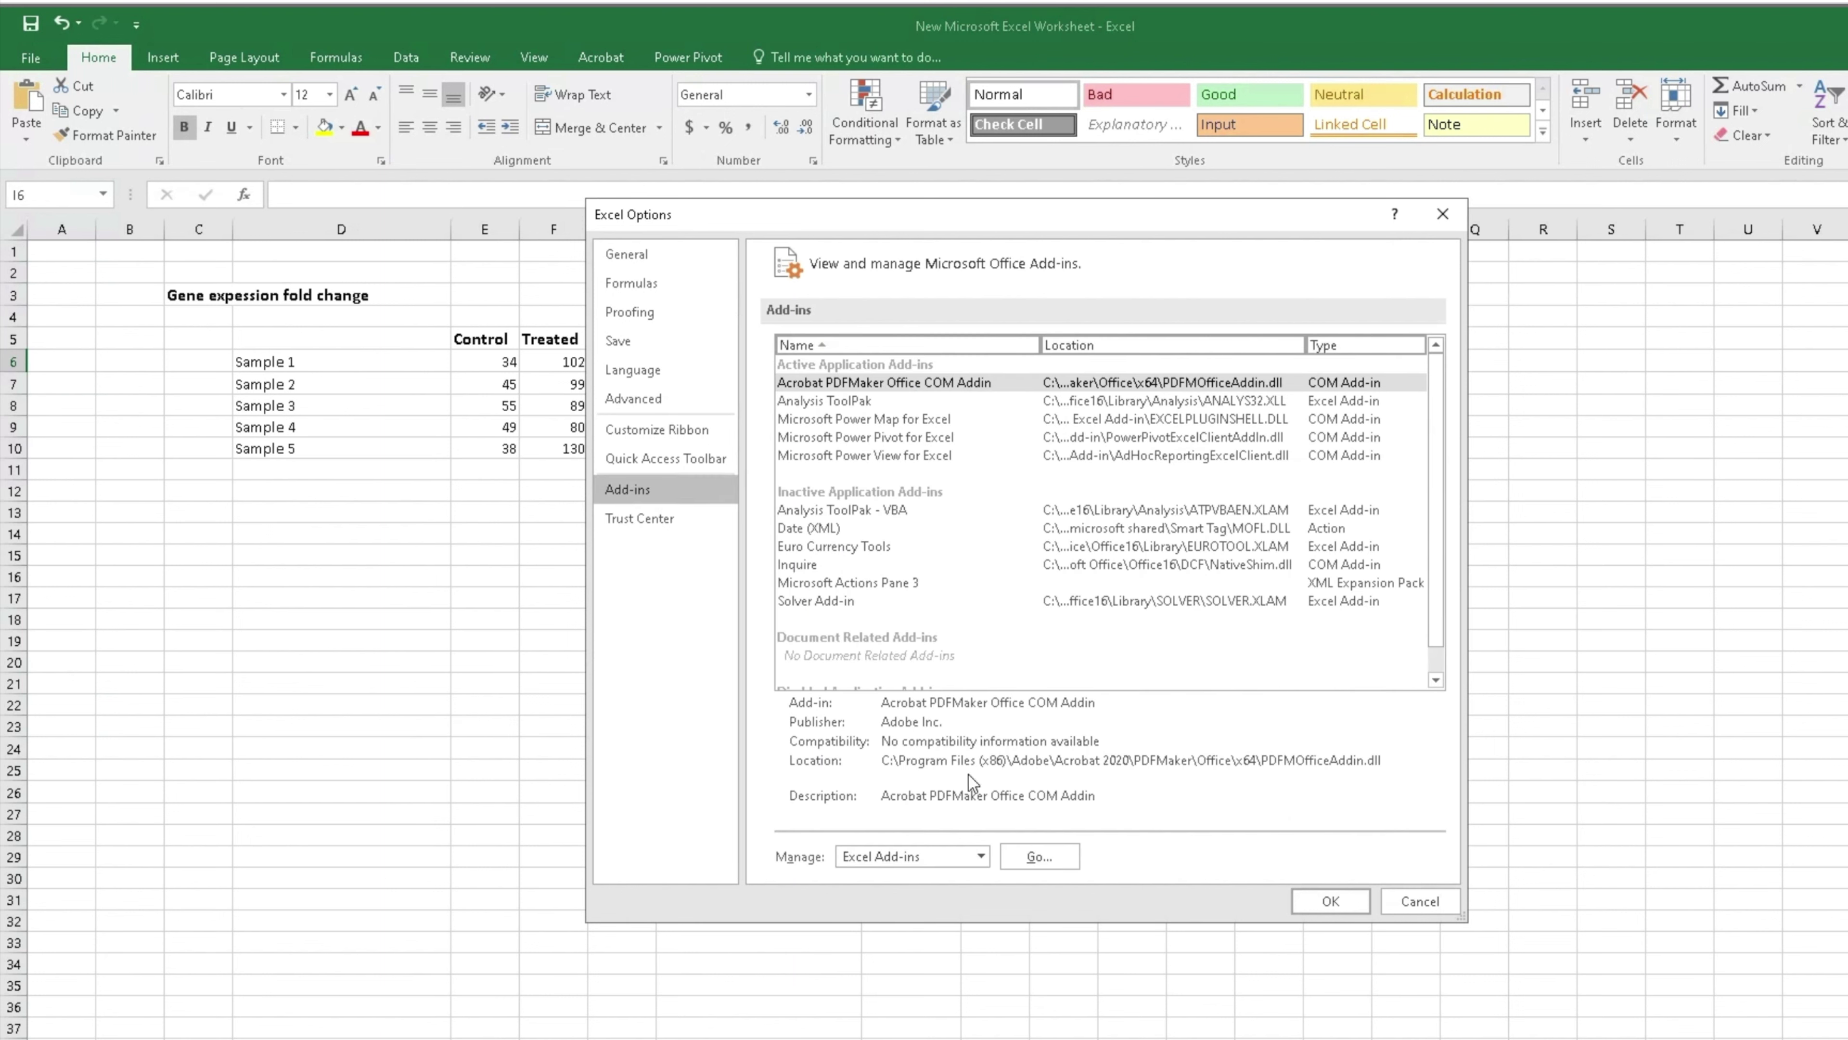
left_click(981, 857)
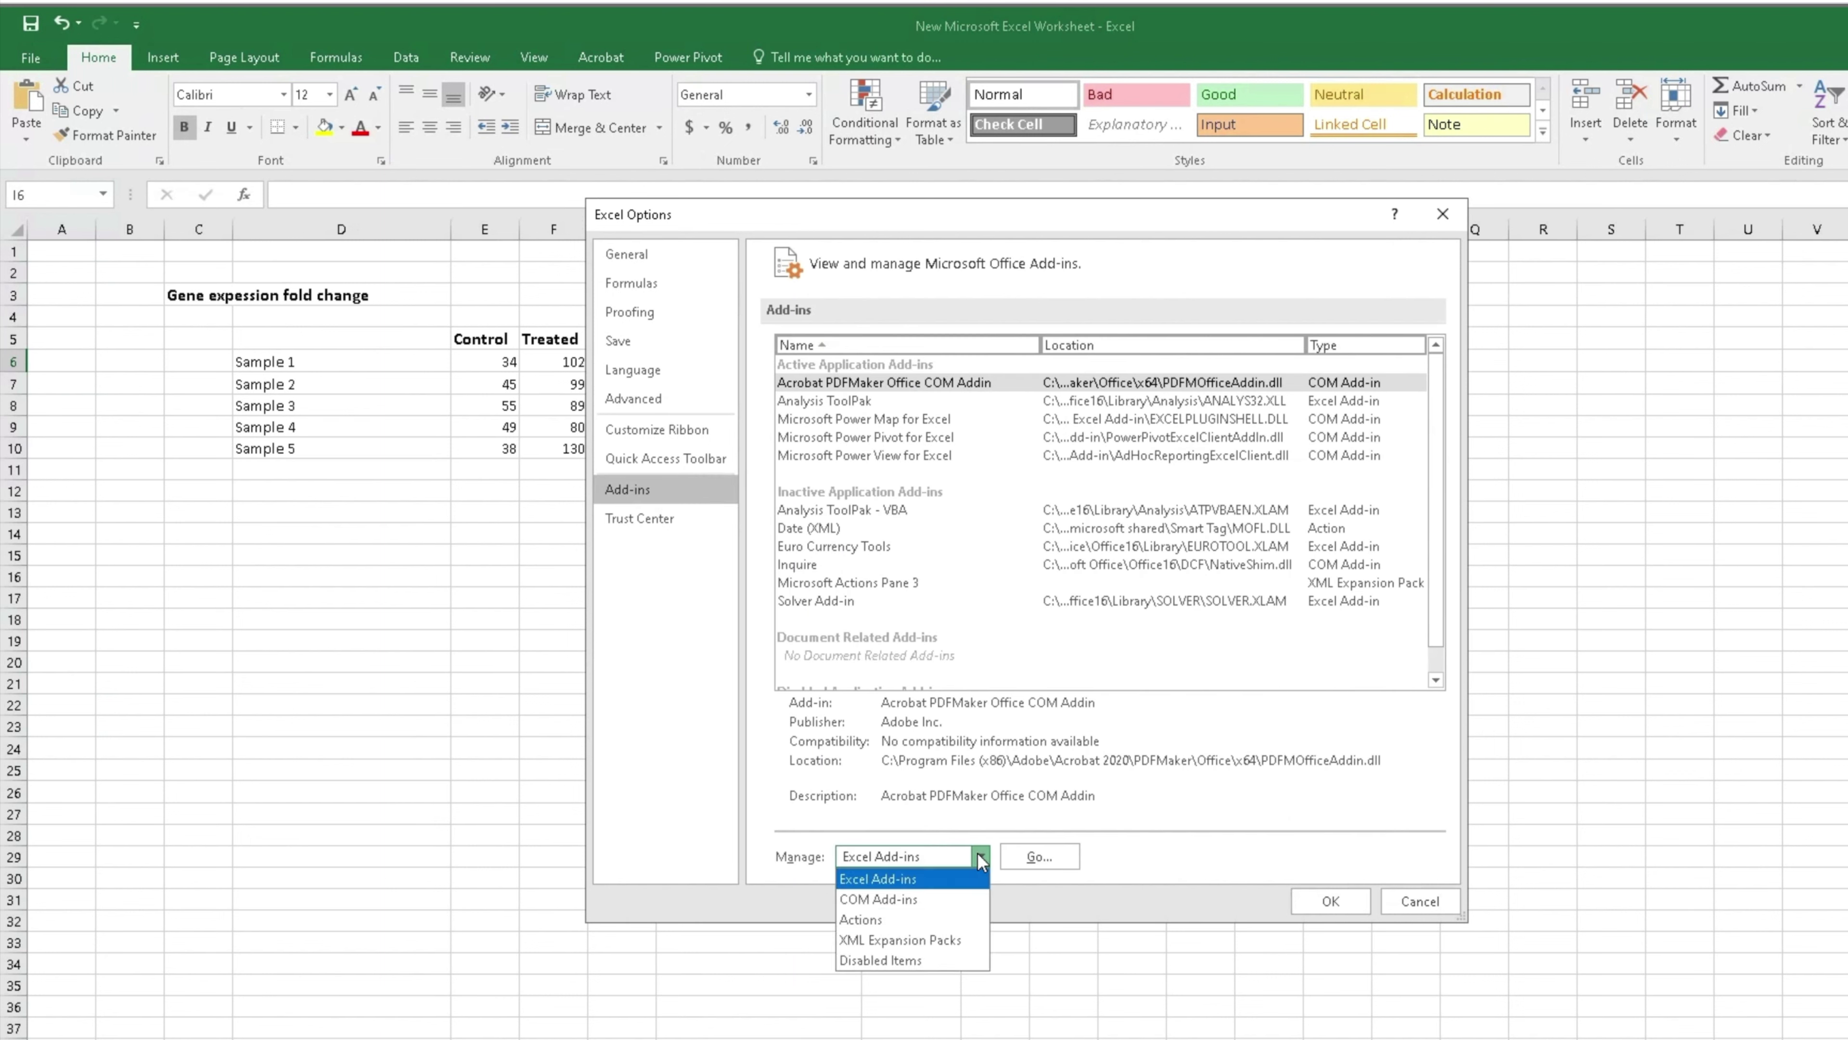
left_click(930, 881)
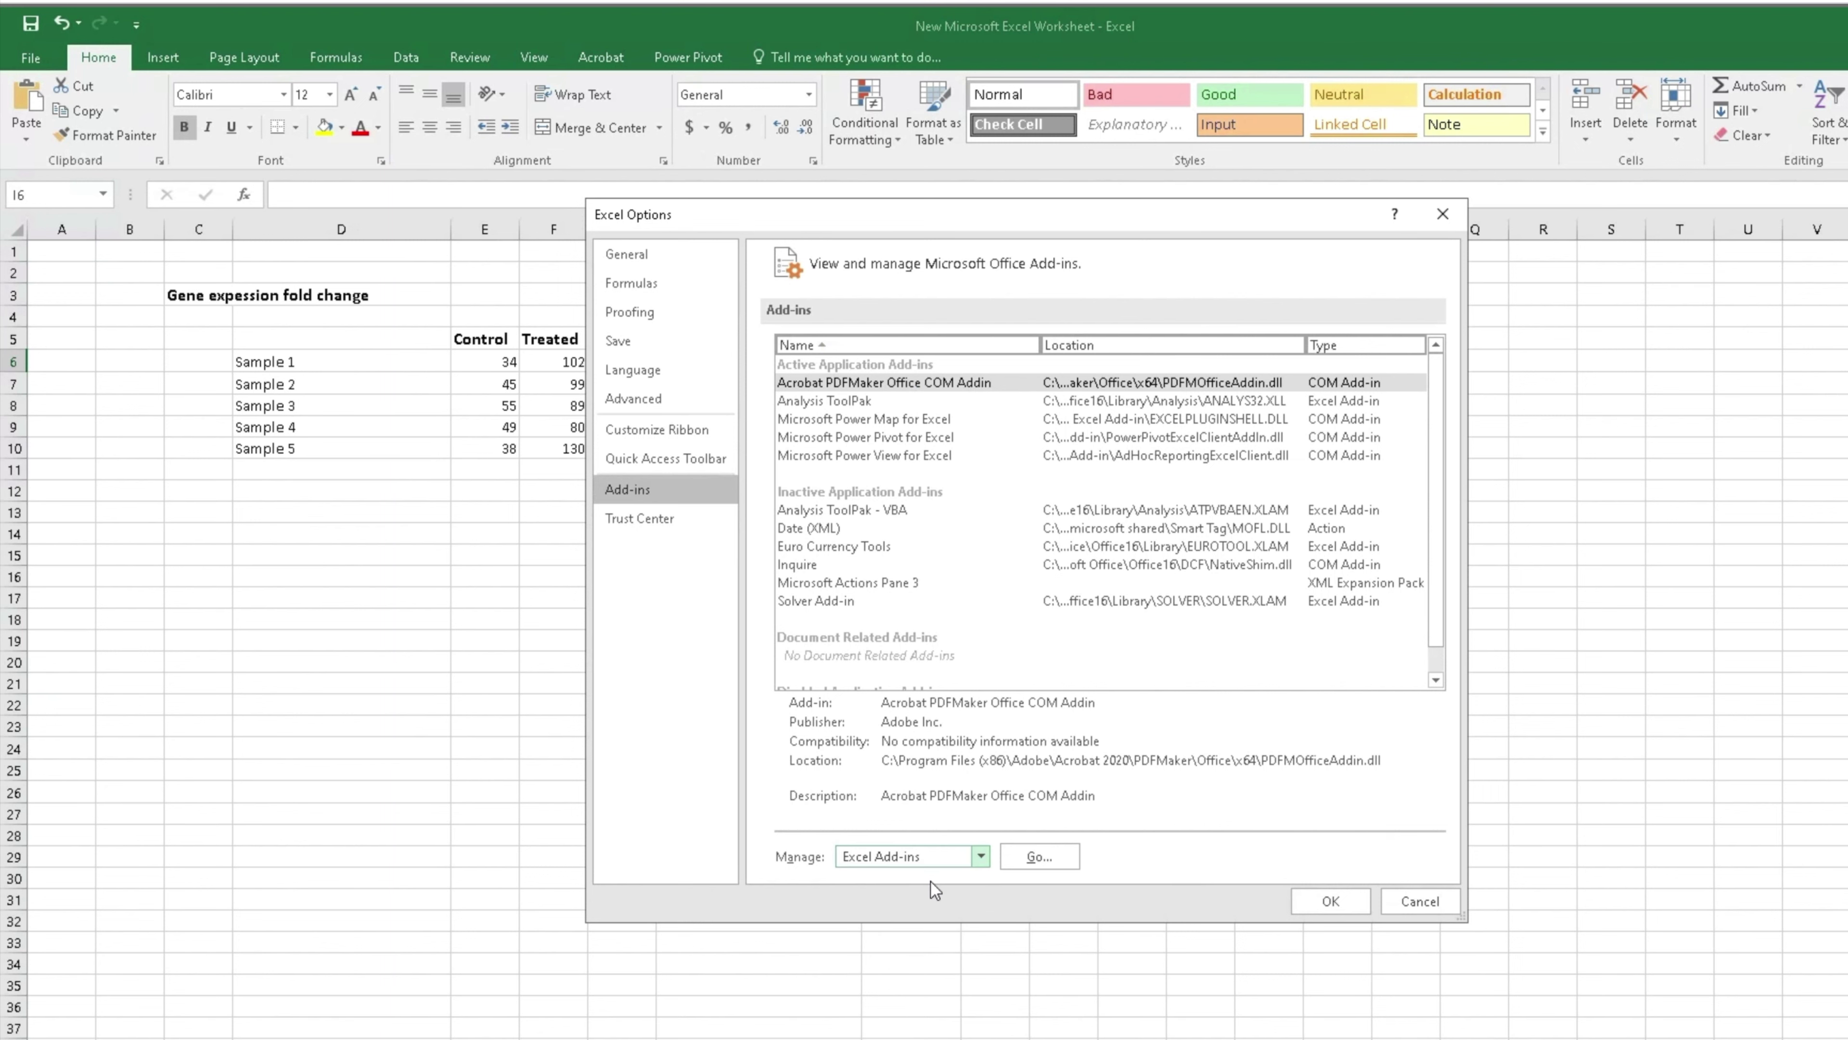
left_click(1038, 857)
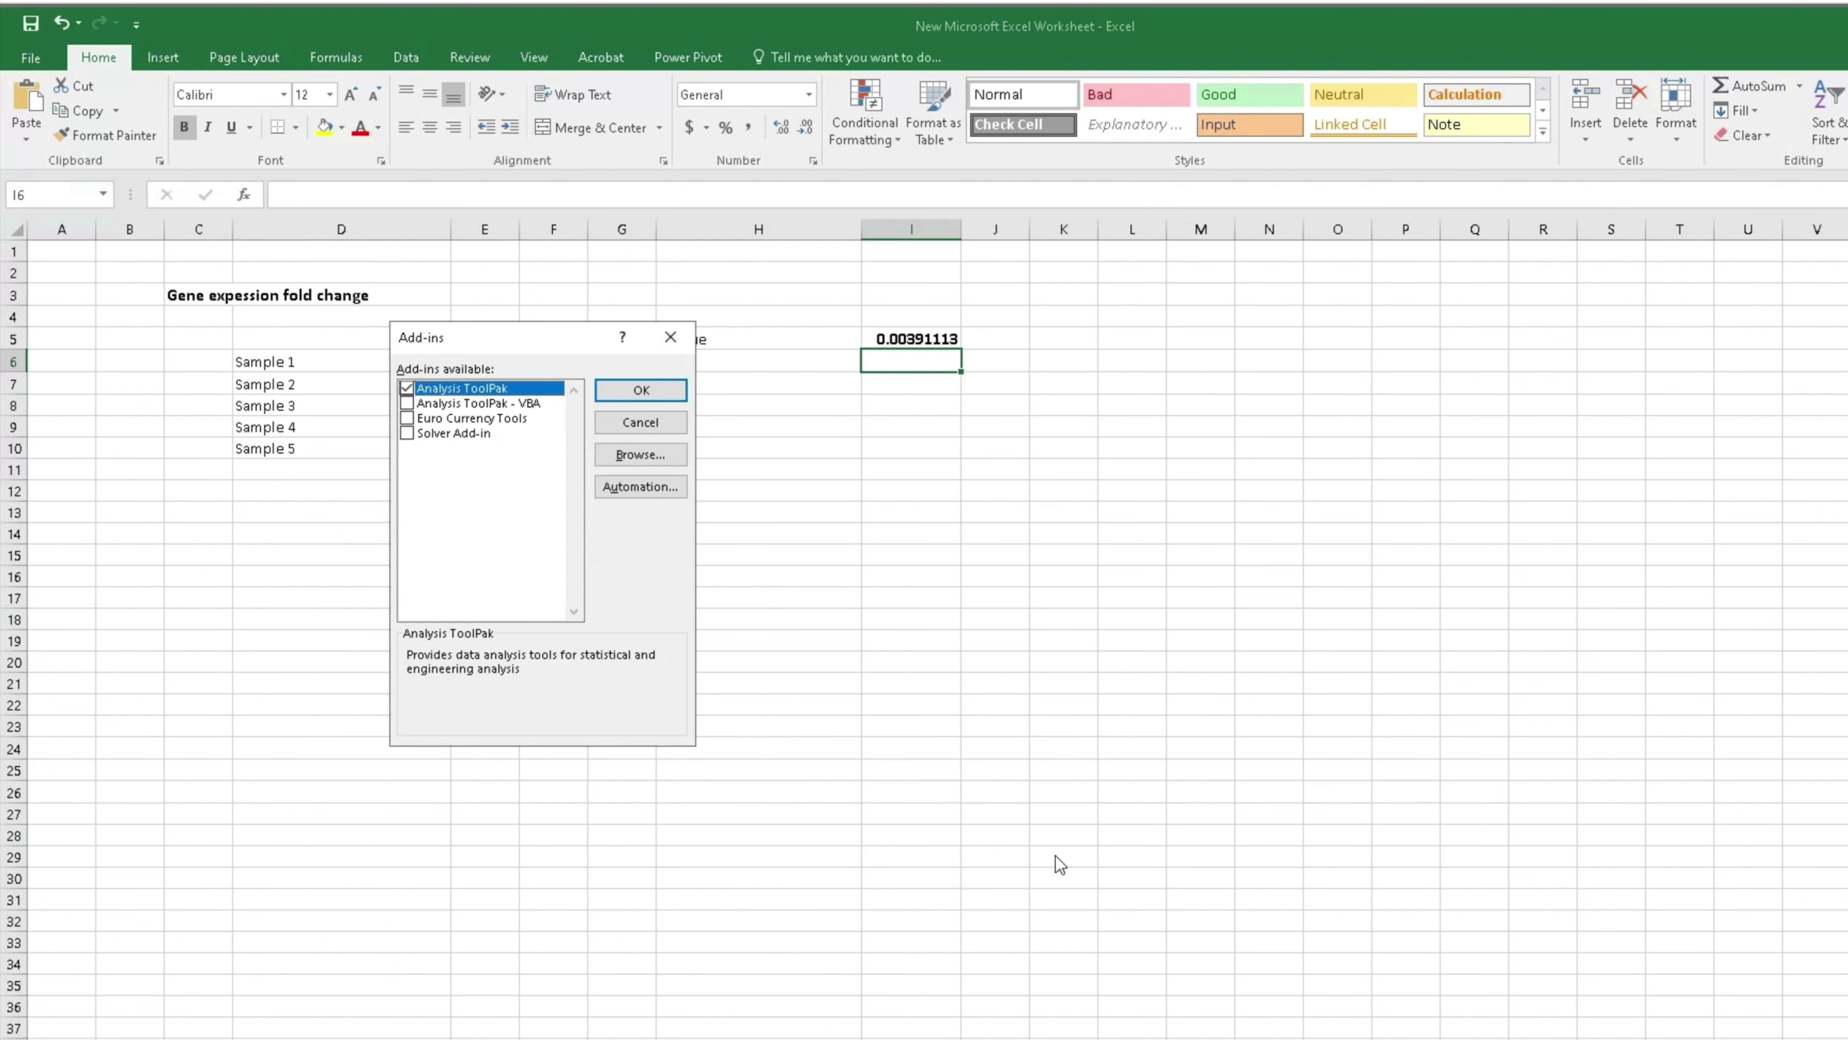
left_click(407, 388)
left_click(643, 390)
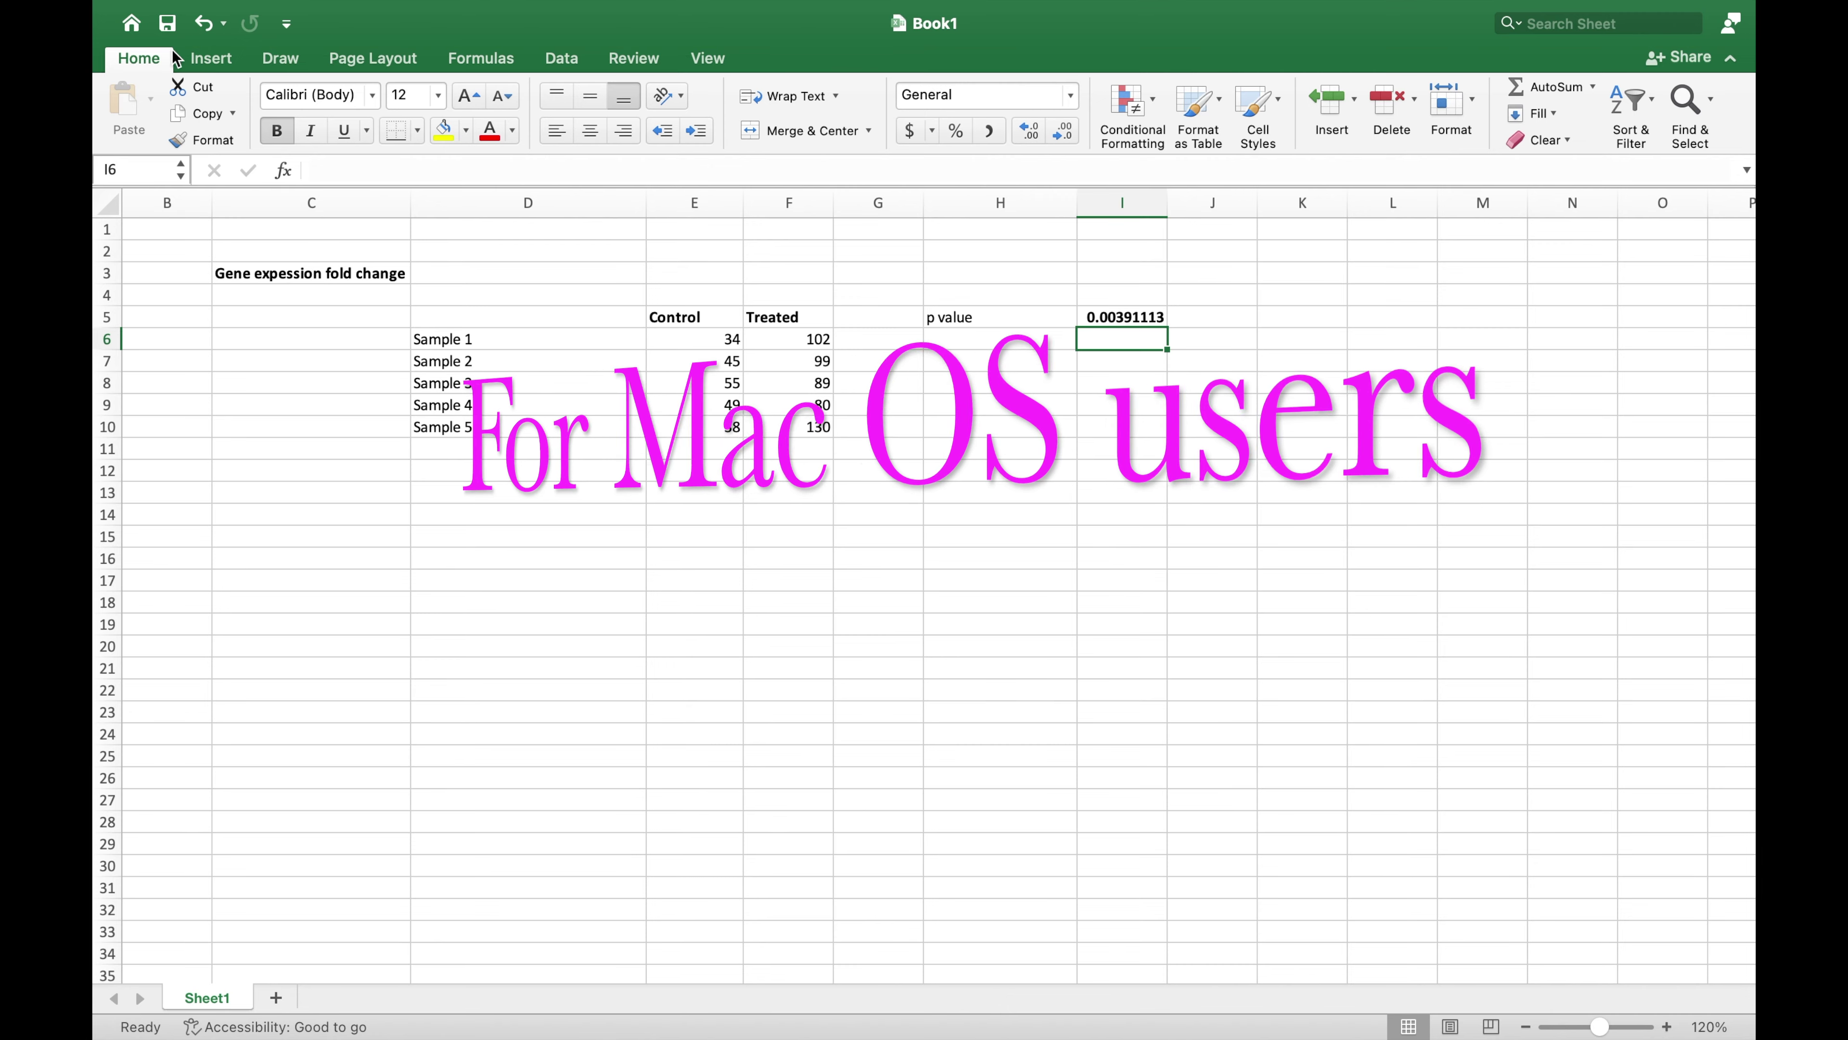
Search the add-in store for 'analysis toolpak' and add XLMiner Analysis ToolPak, accepting its terms.
left_click(211, 58)
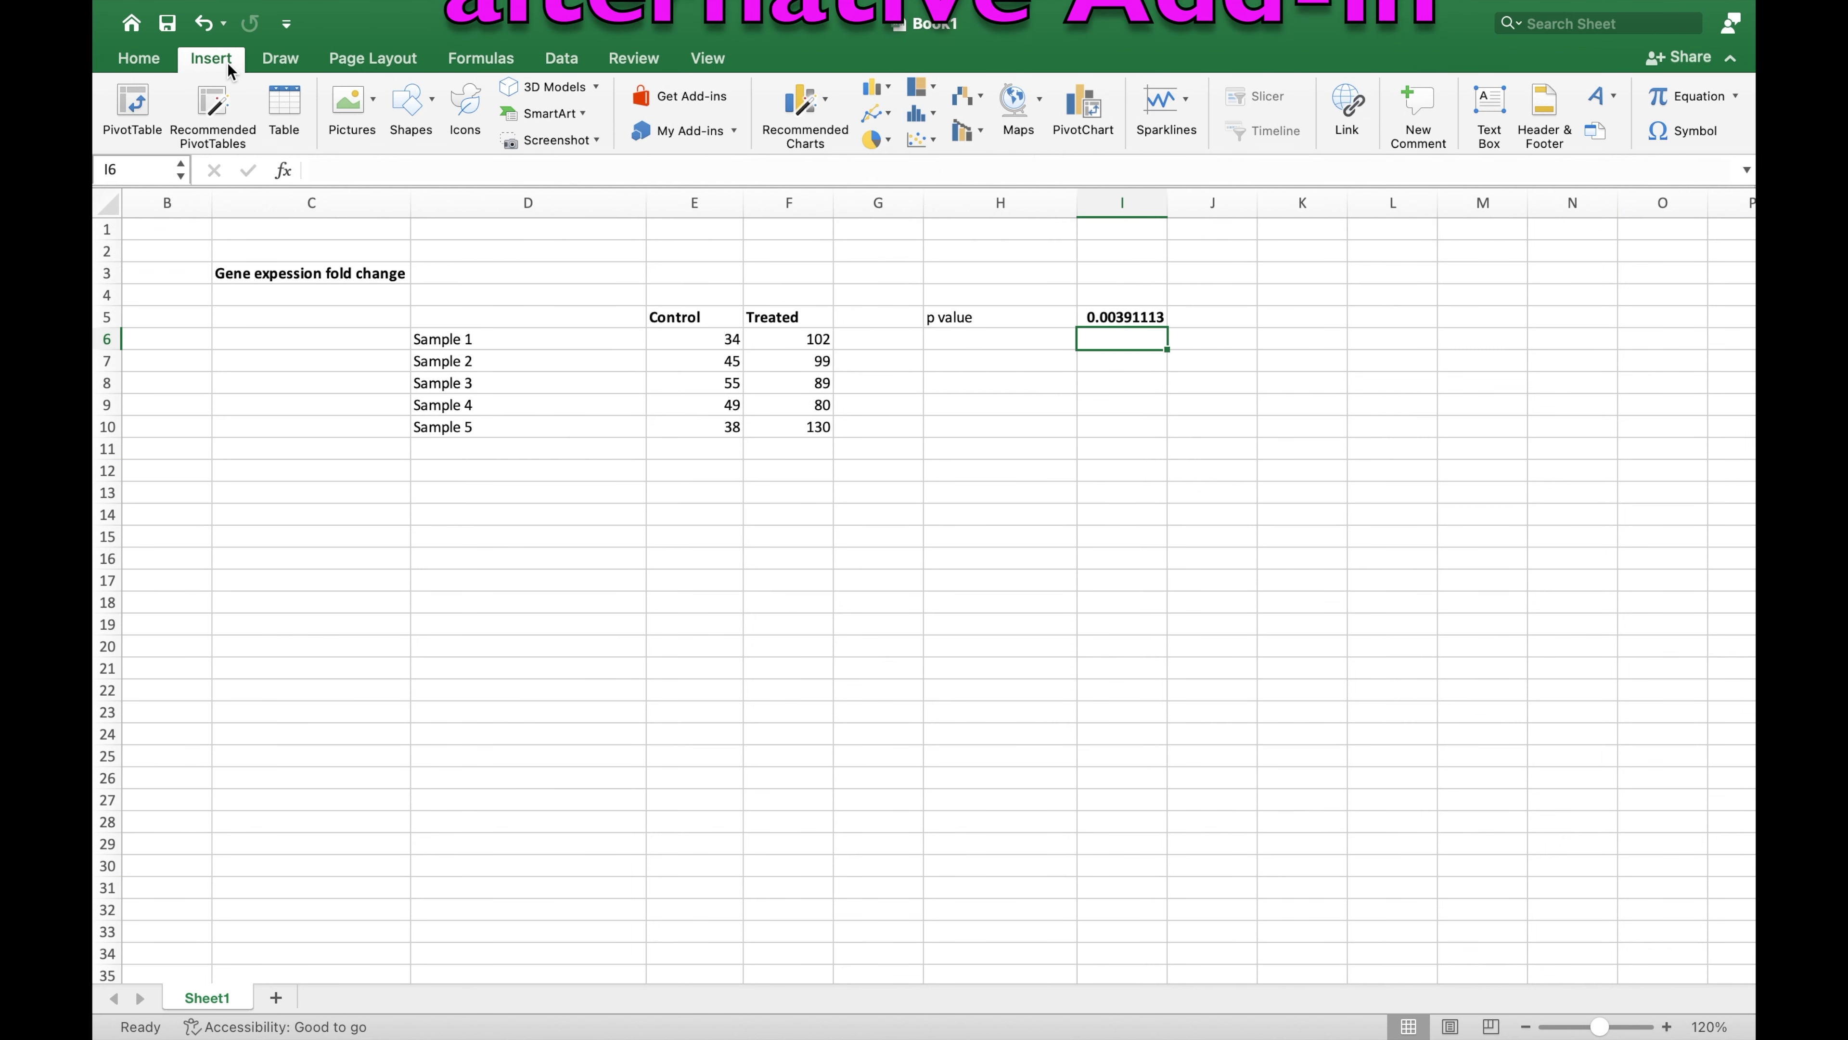
left_click(725, 99)
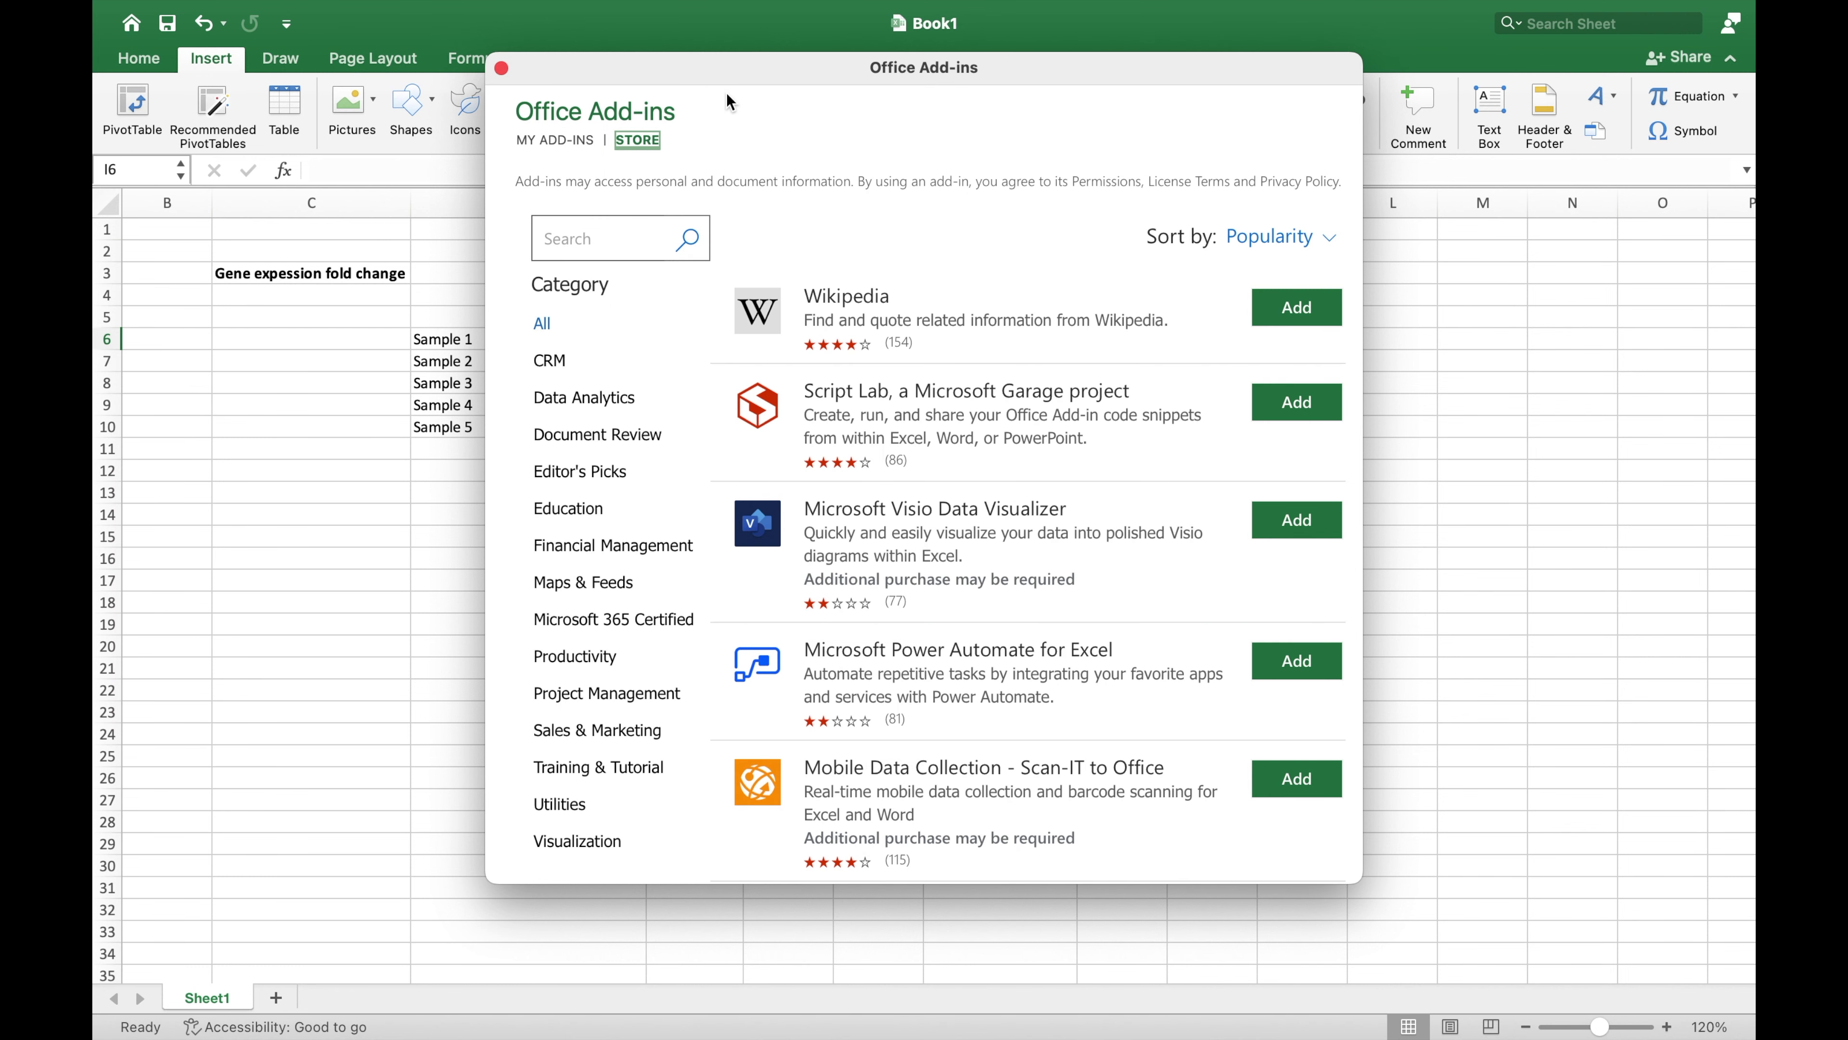
left_click(591, 231)
type("anal")
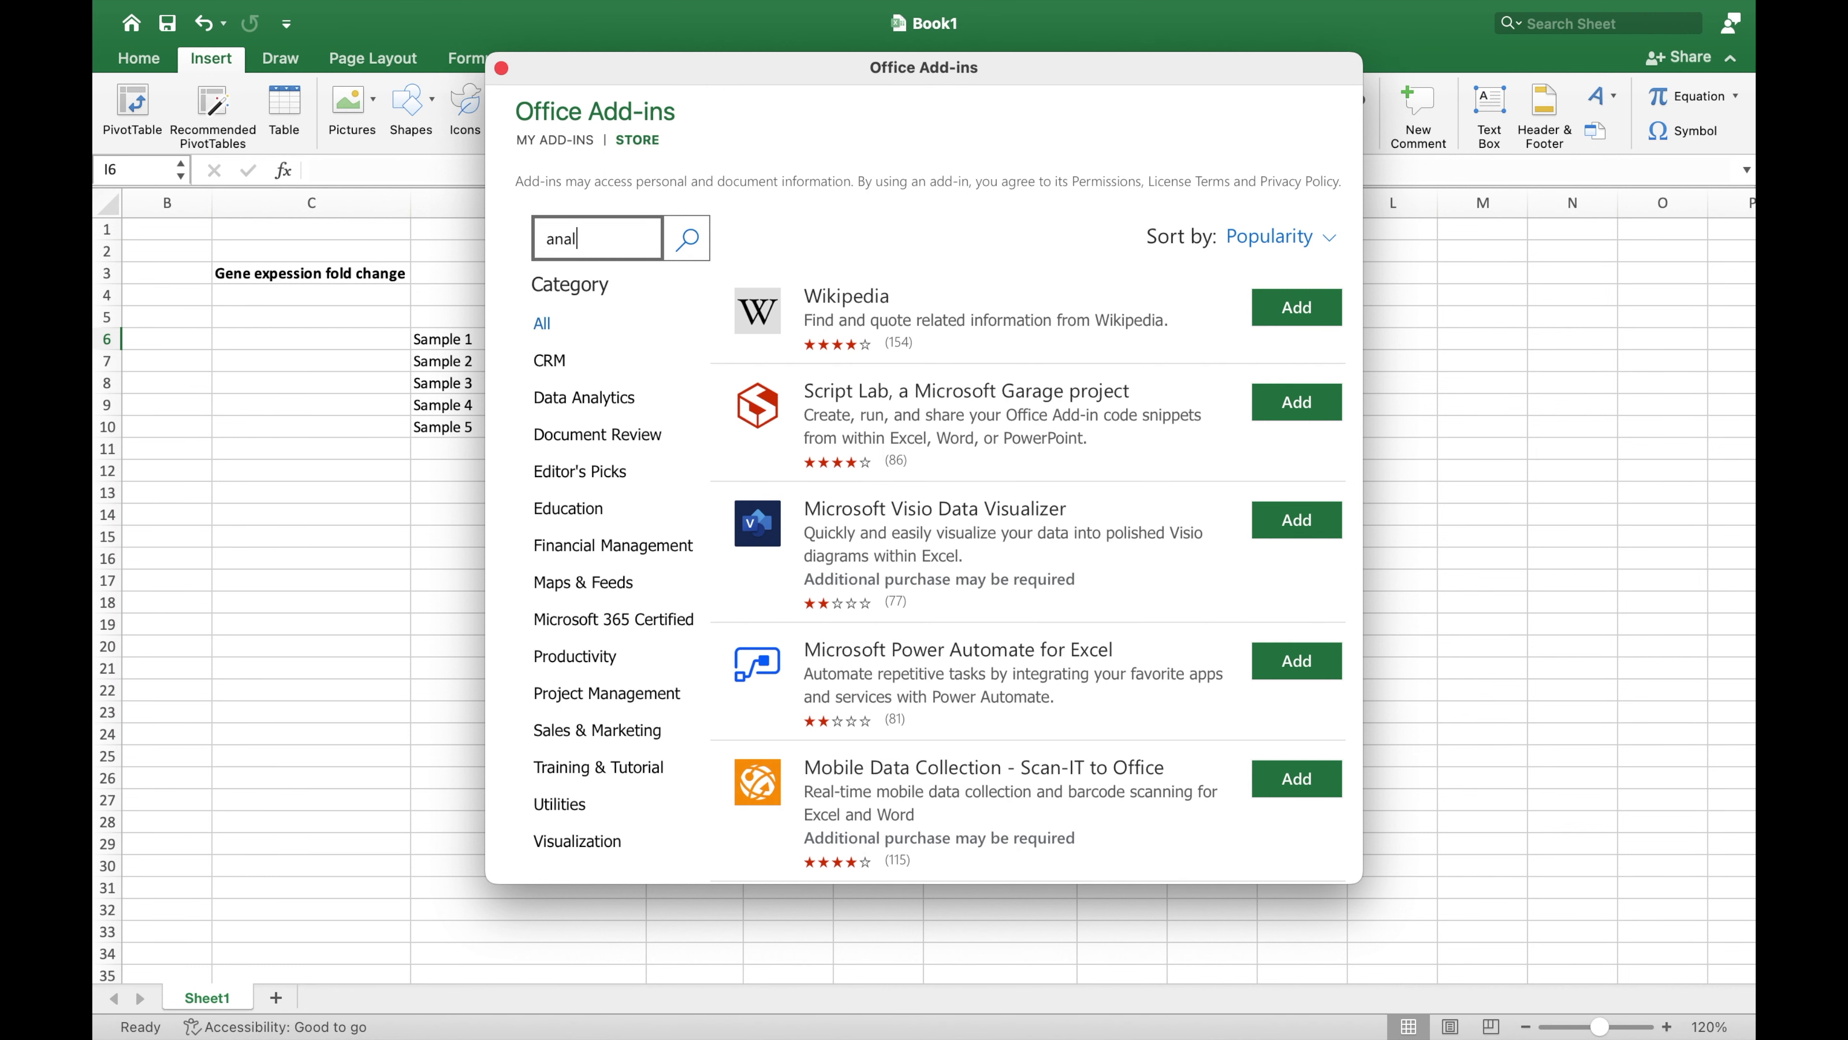
type("ysis toolpak")
key("Return")
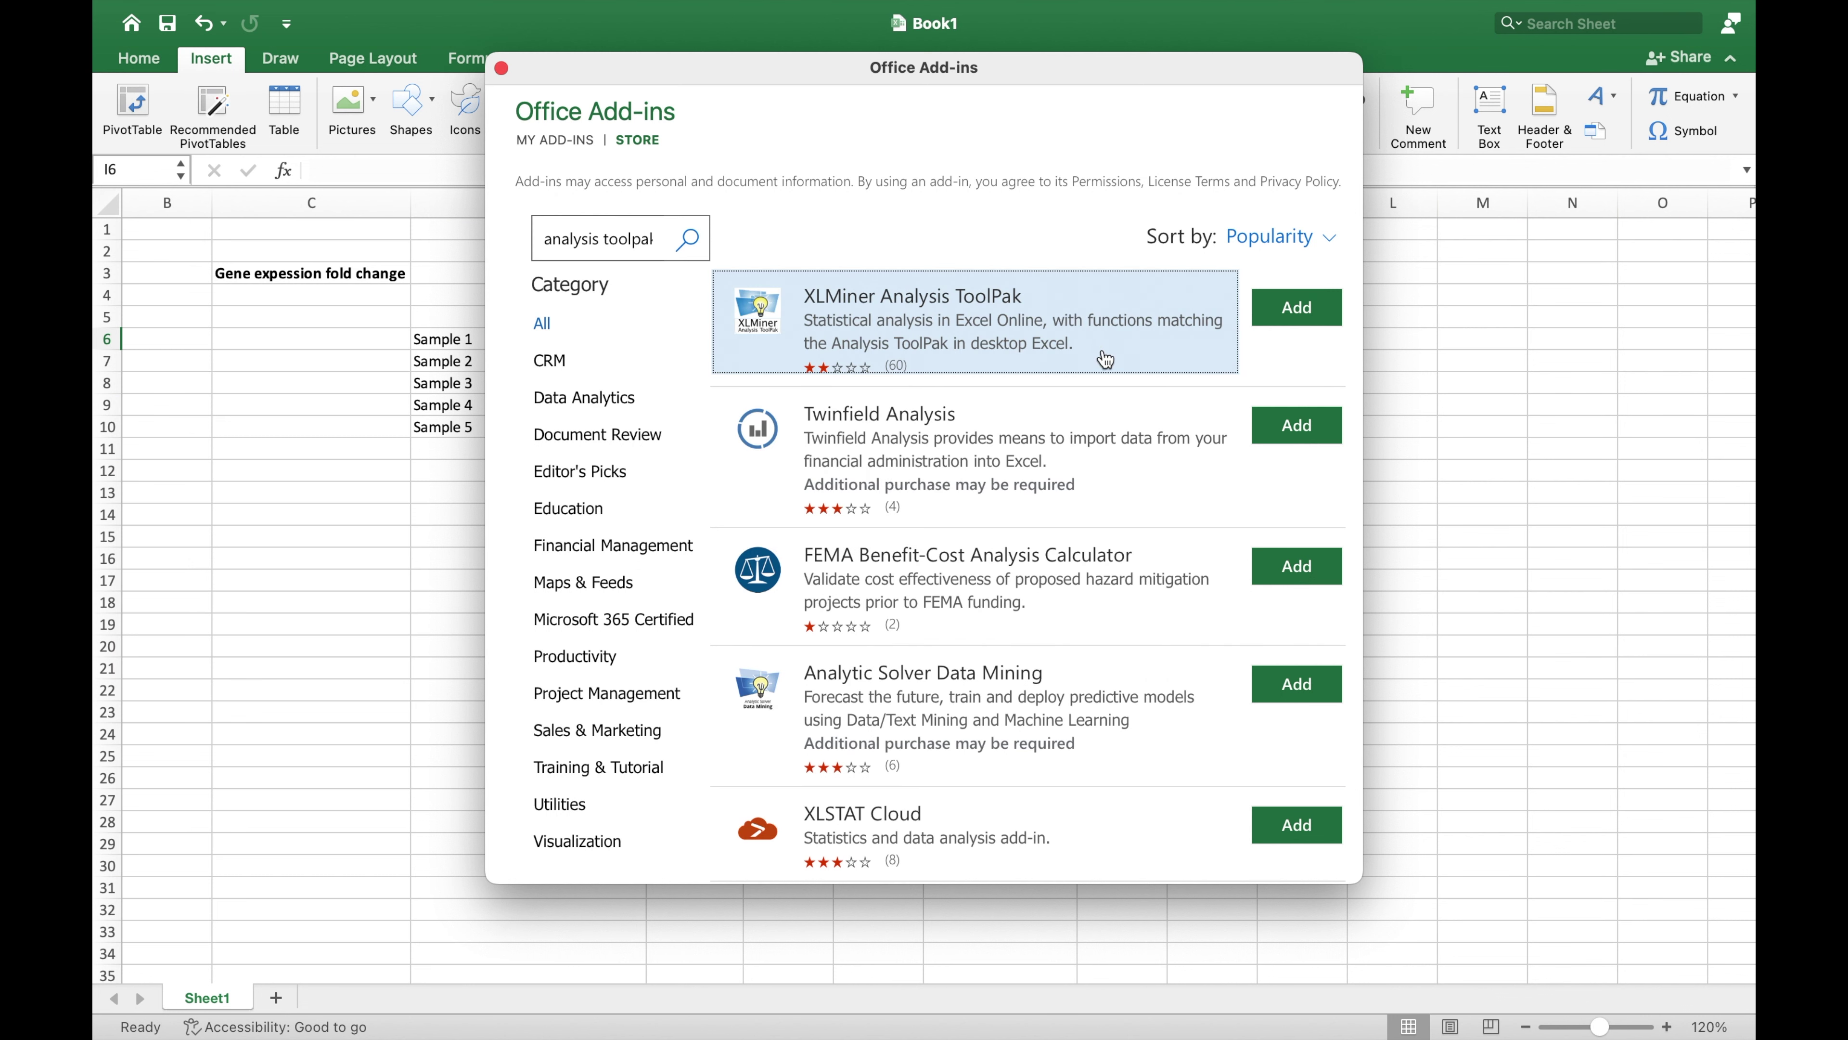
left_click(1296, 307)
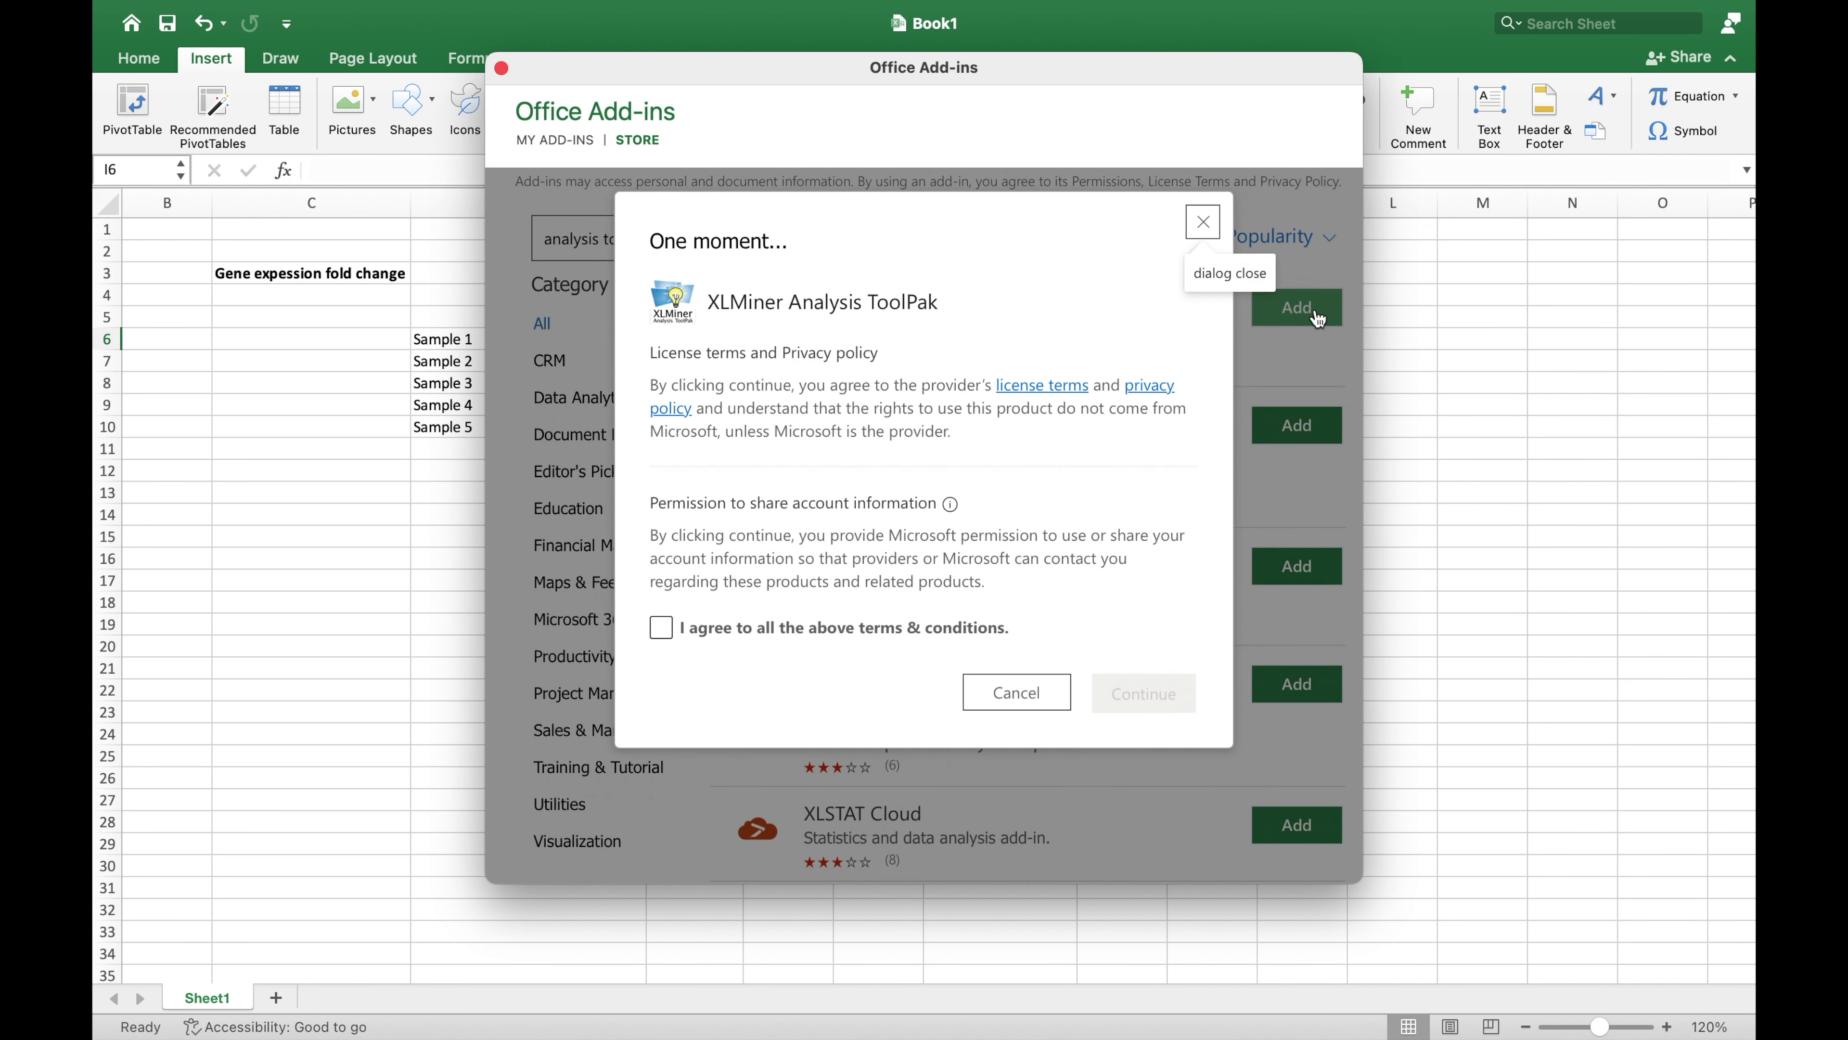
left_click(661, 627)
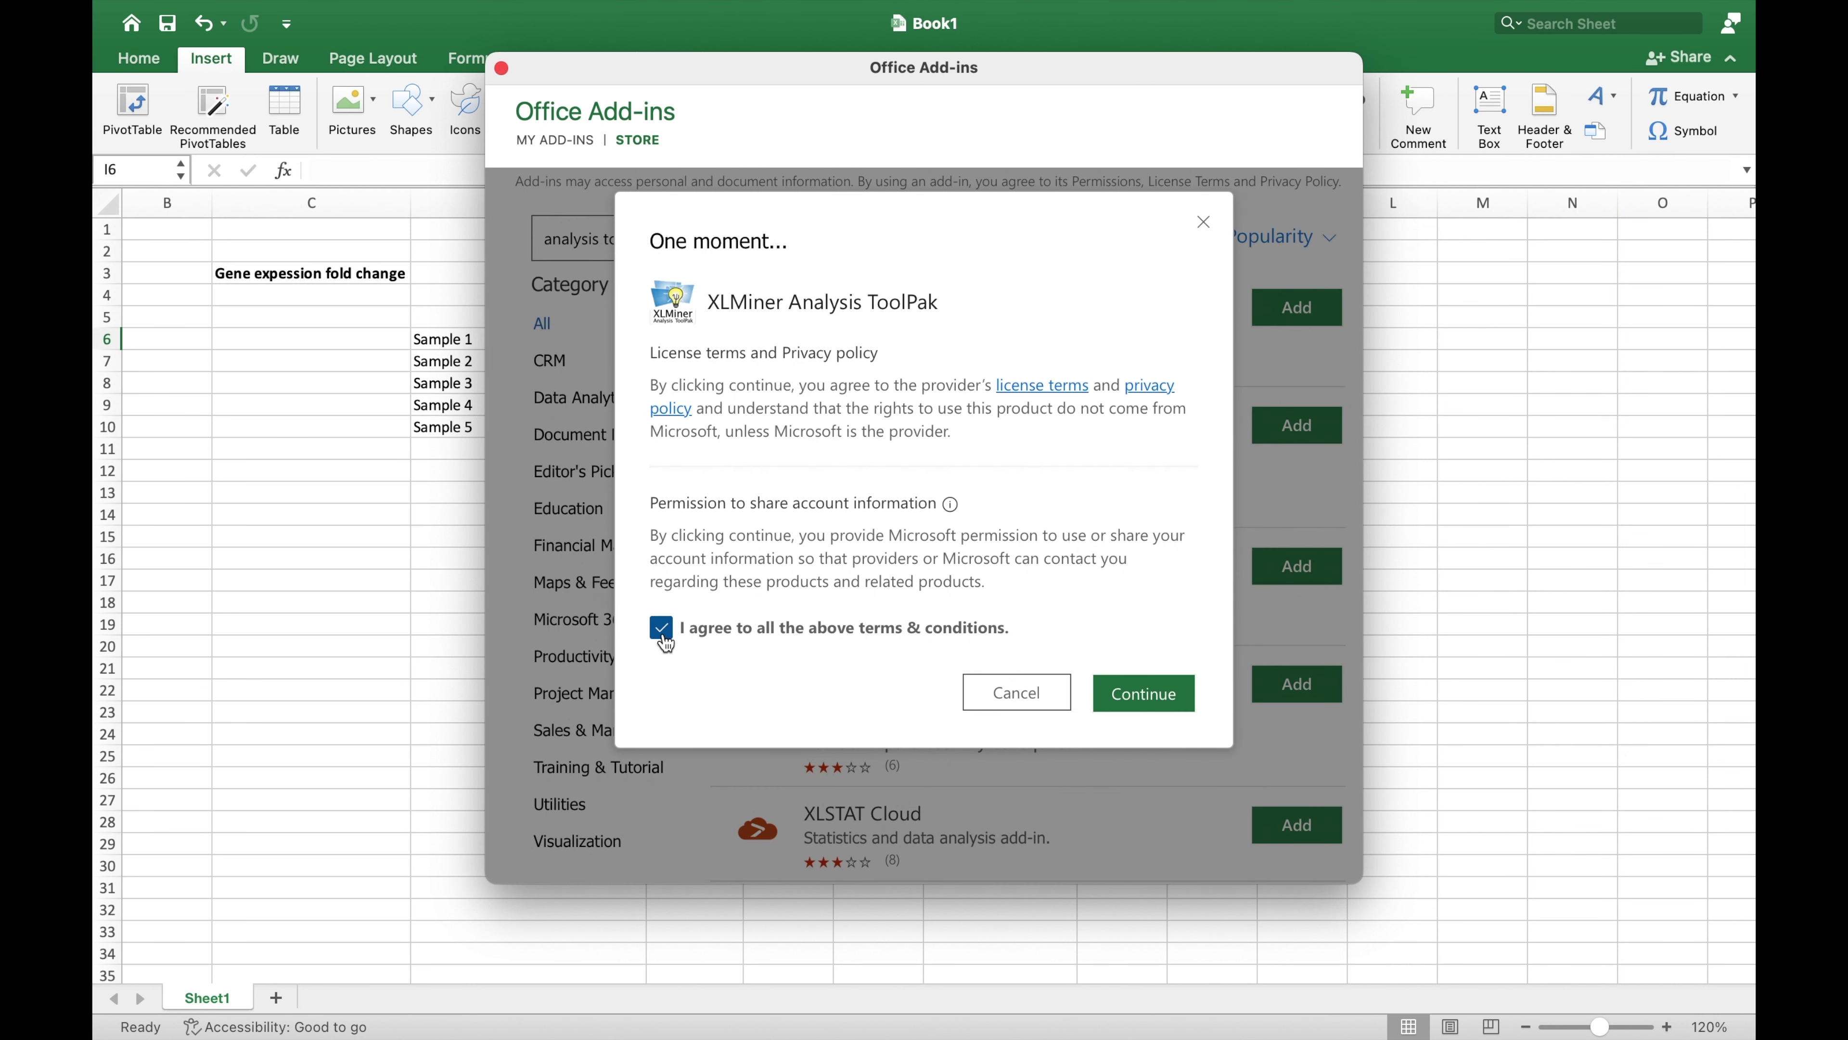
left_click(1164, 696)
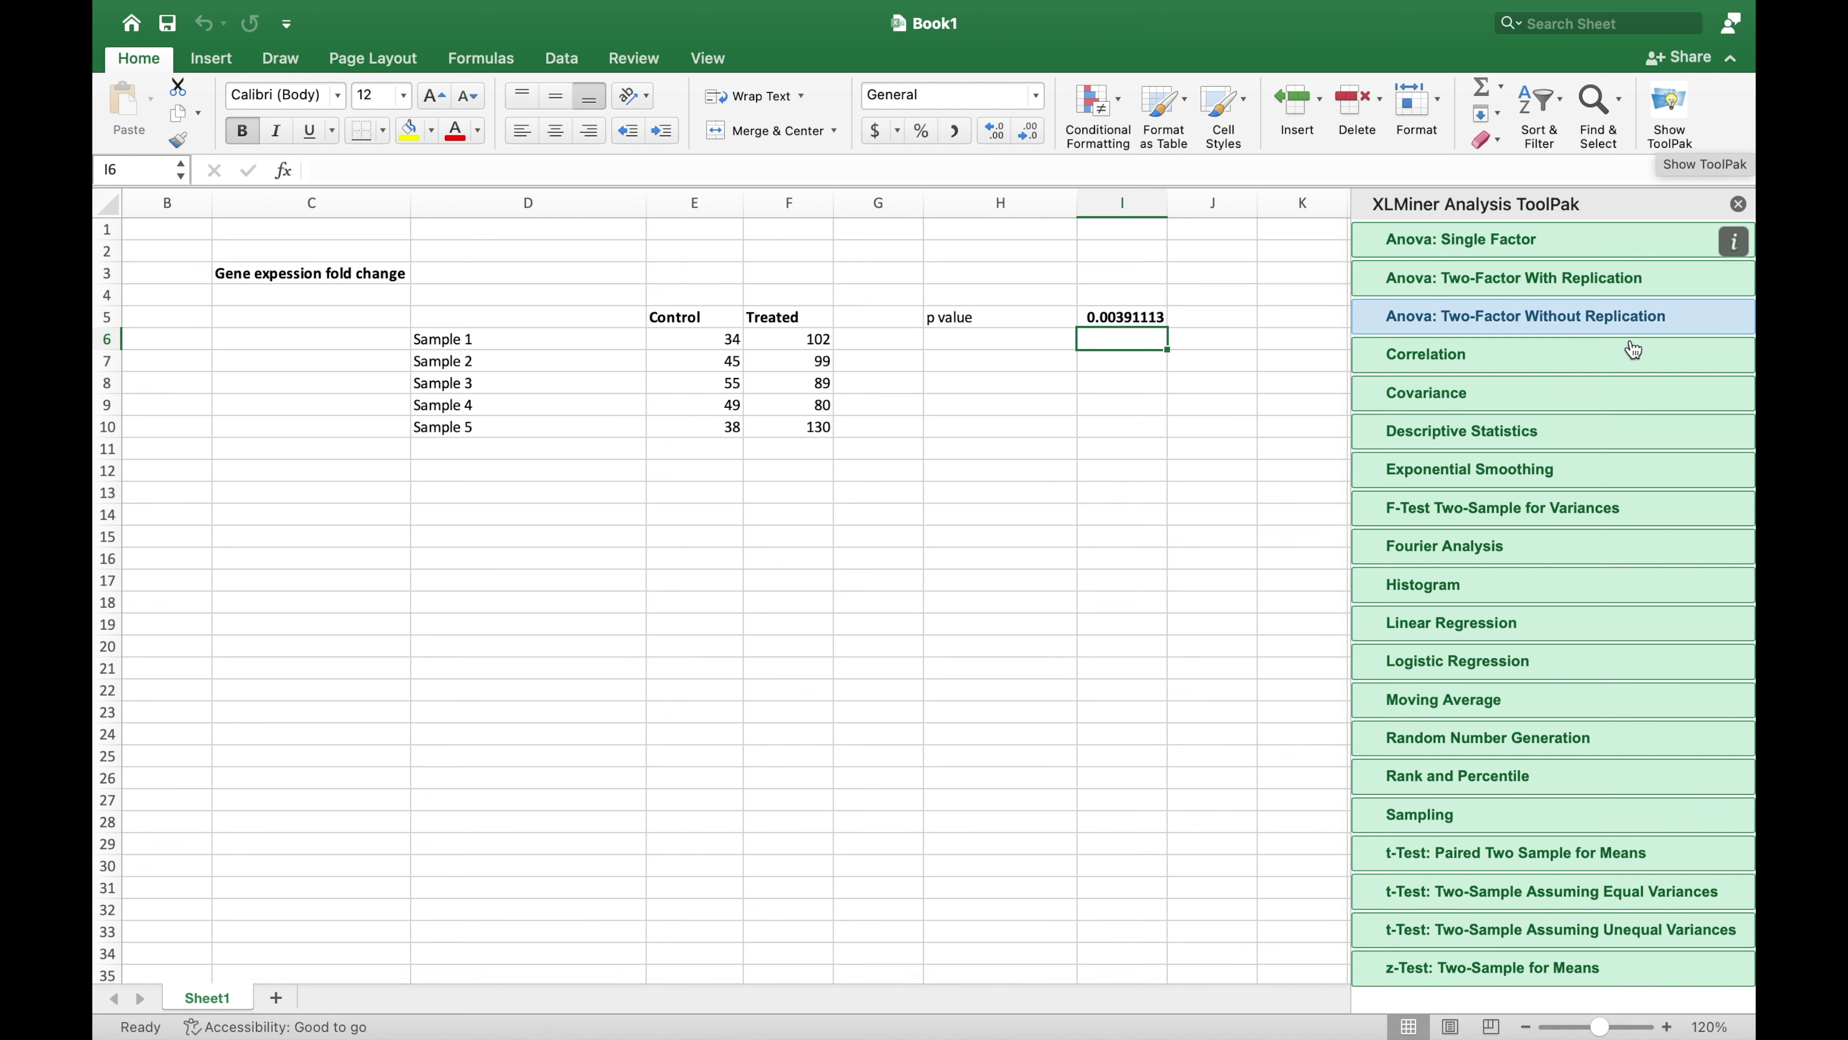
Open t-Test: Paired Two Sample for Means with variable ranges E6:E10 and F6:F10.
scroll(1579, 776, "down", 4)
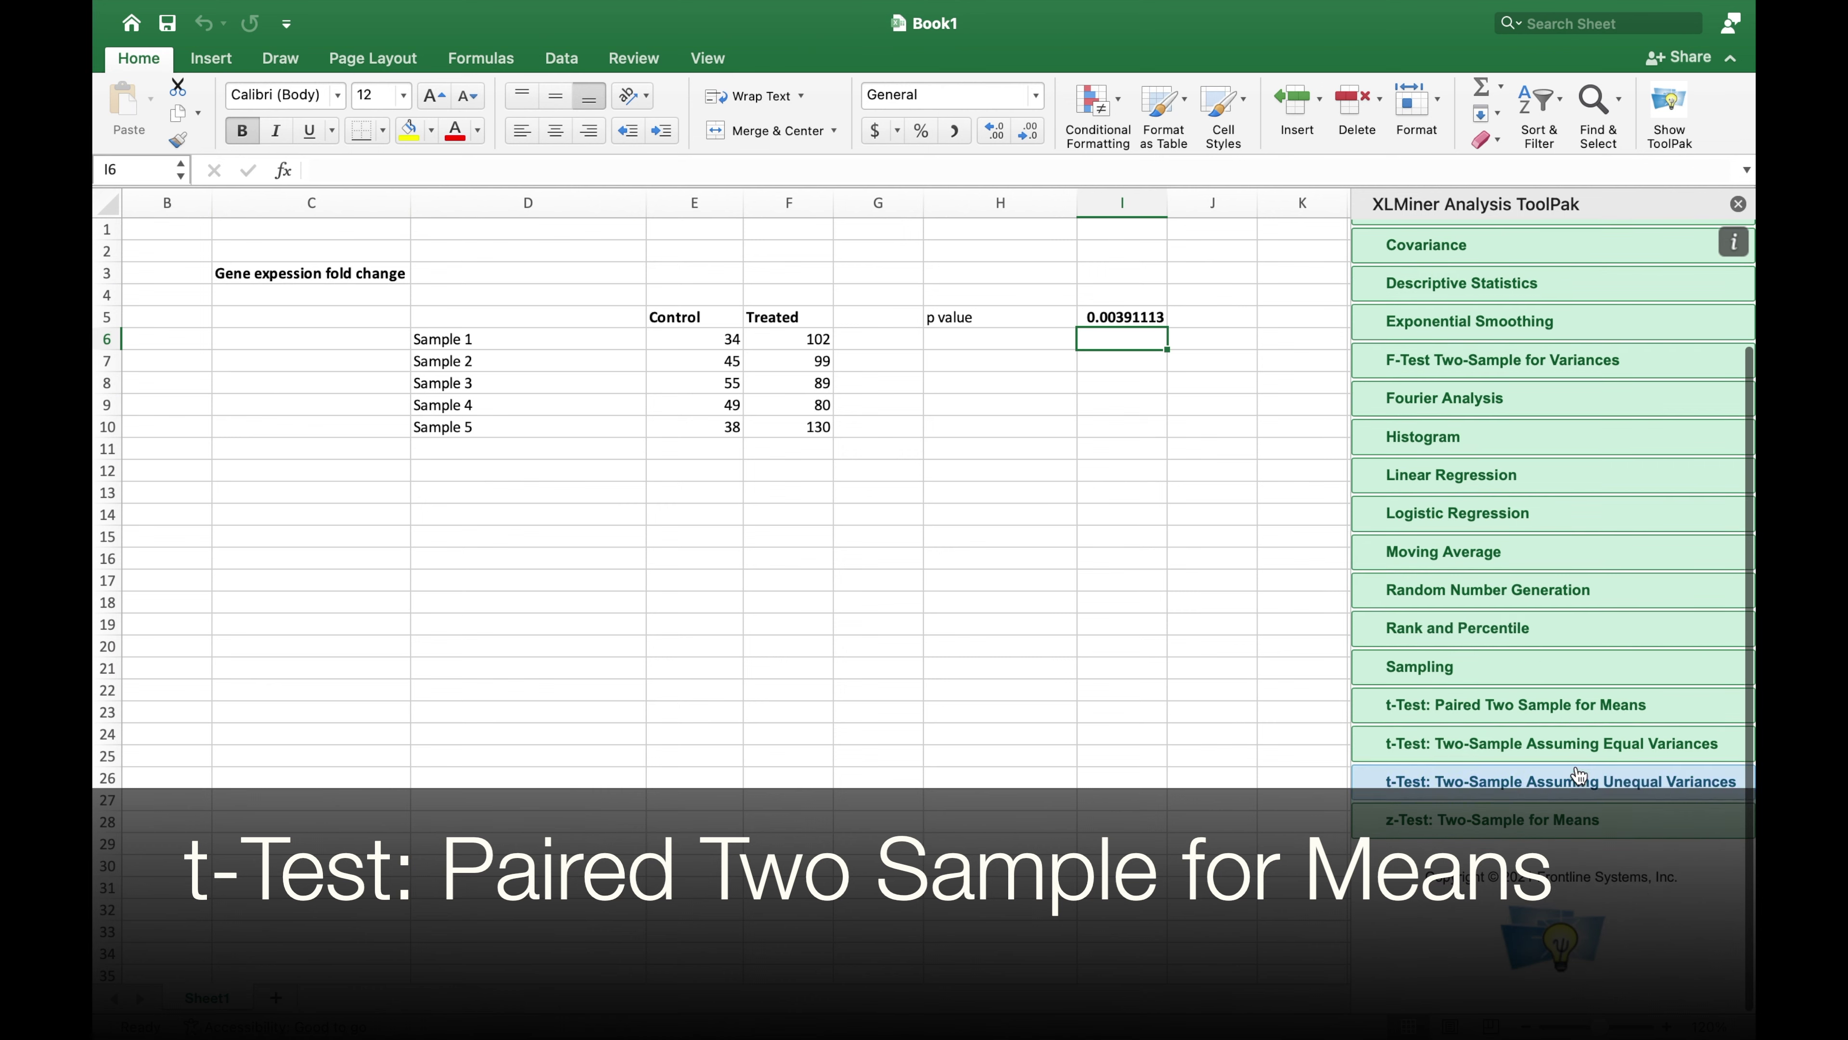
left_click(1681, 710)
scroll(1680, 710, "down", 5)
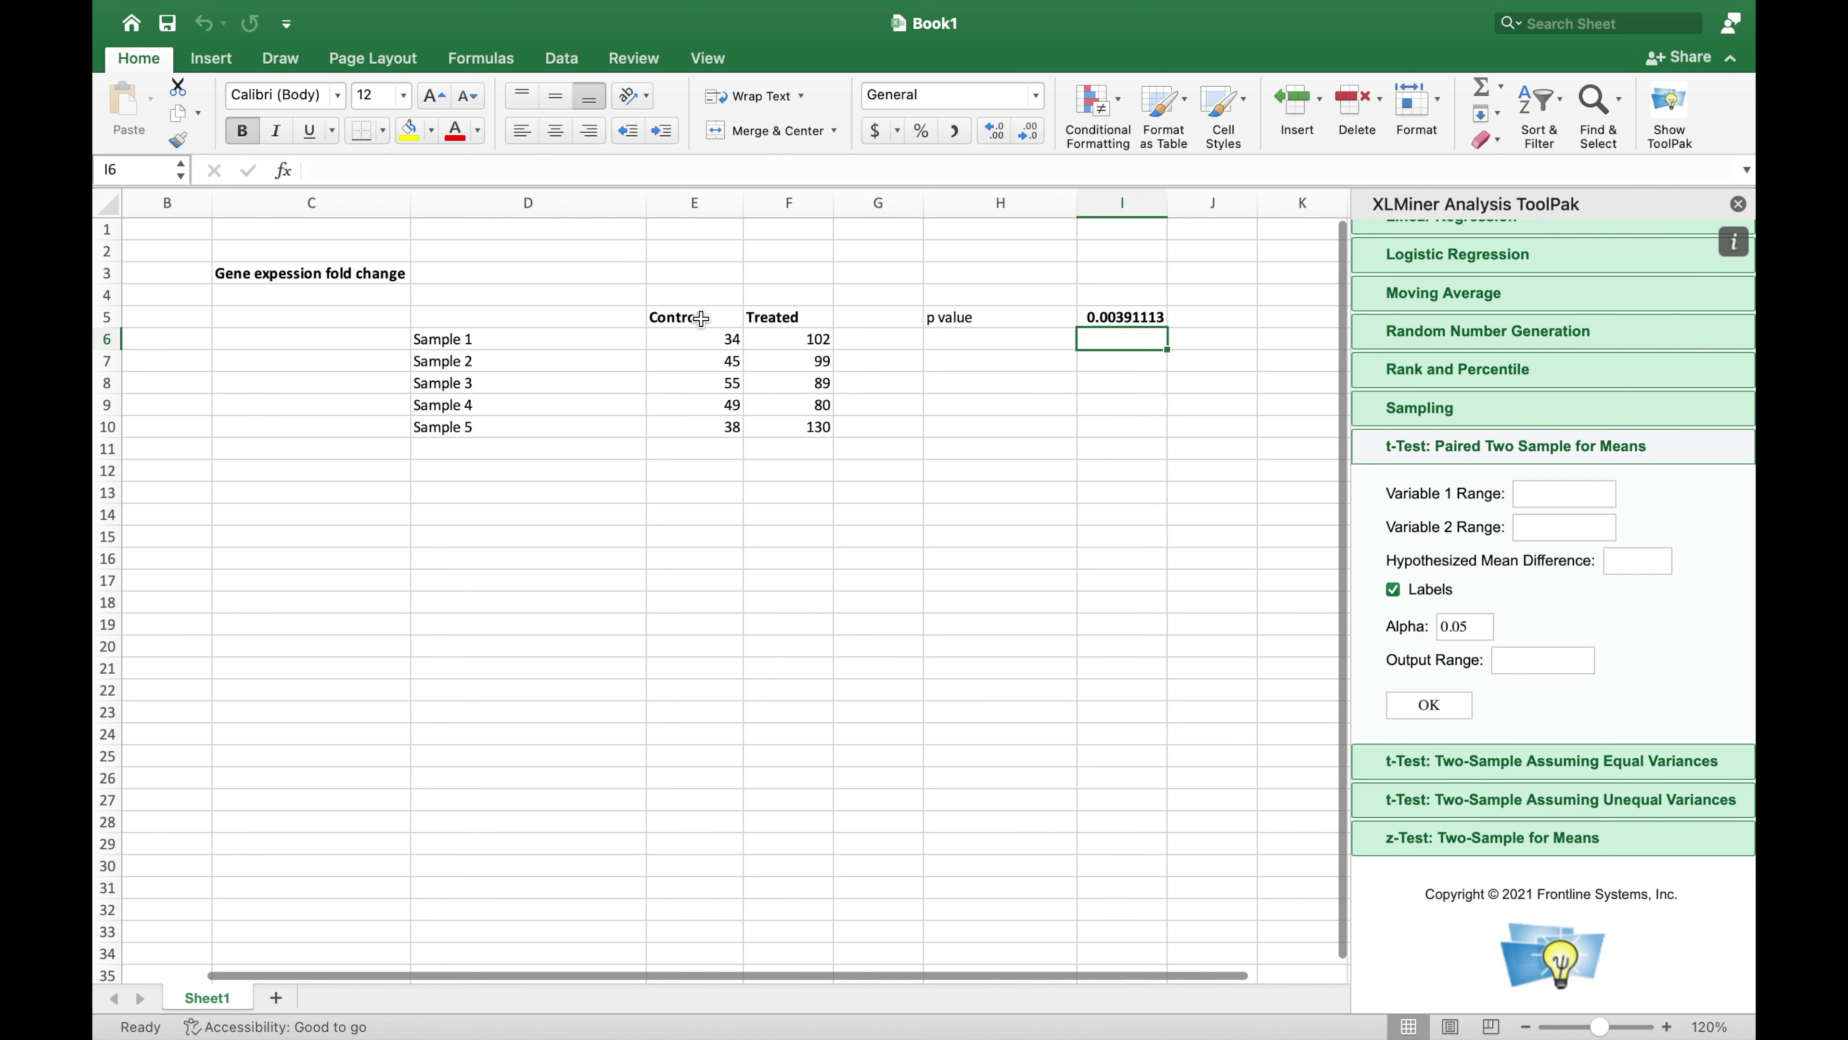
left_click_drag(690, 339, 689, 429)
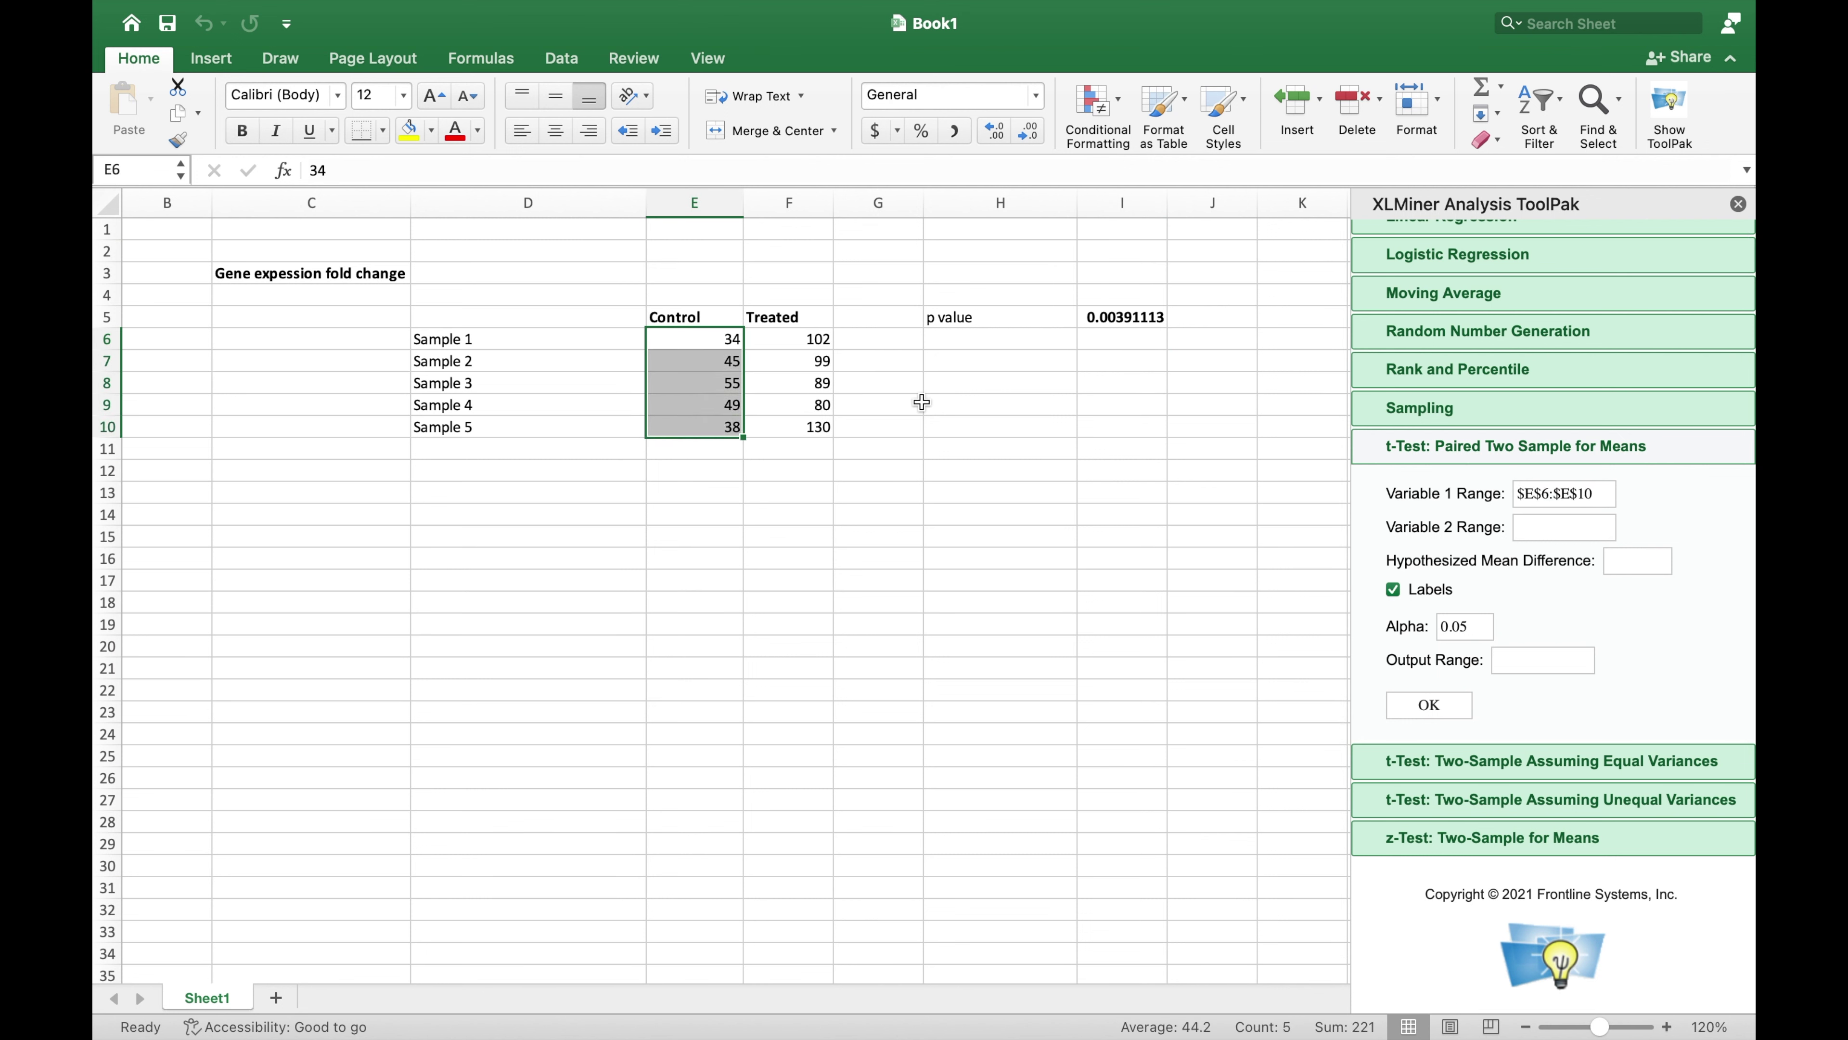
left_click(1589, 531)
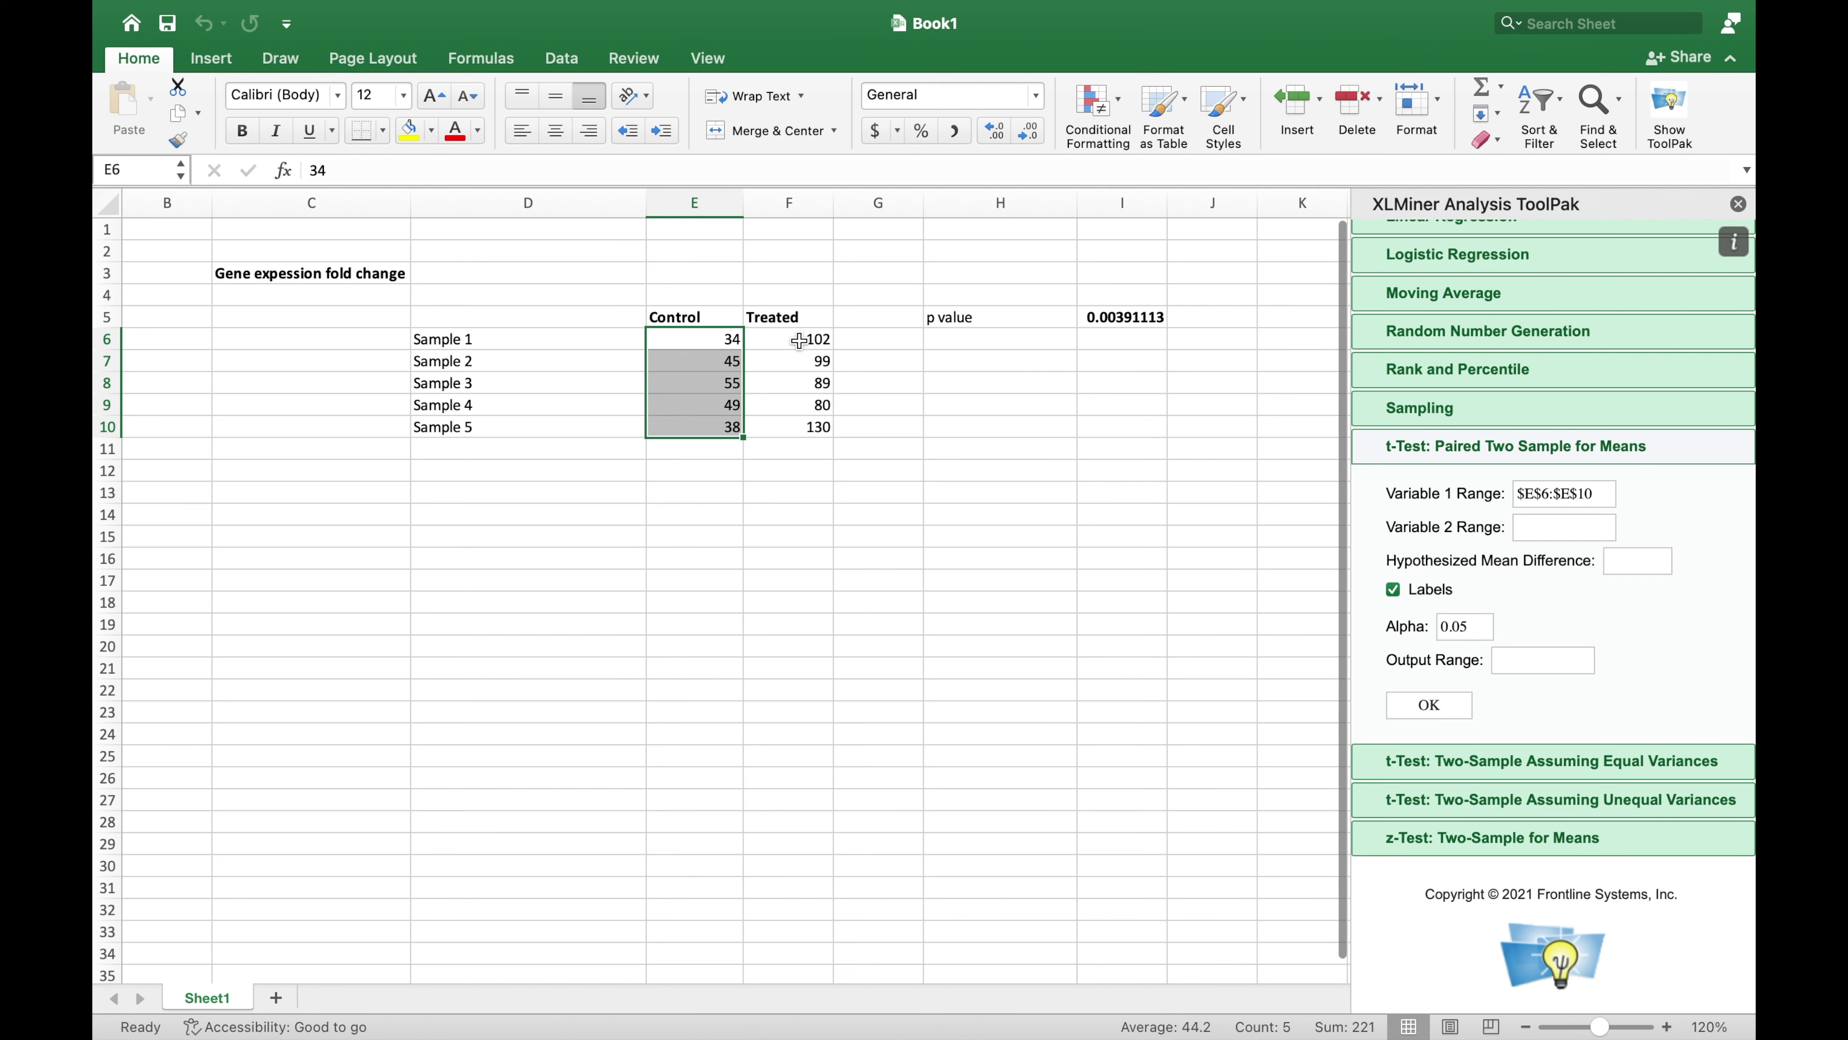
left_click_drag(785, 340, 777, 419)
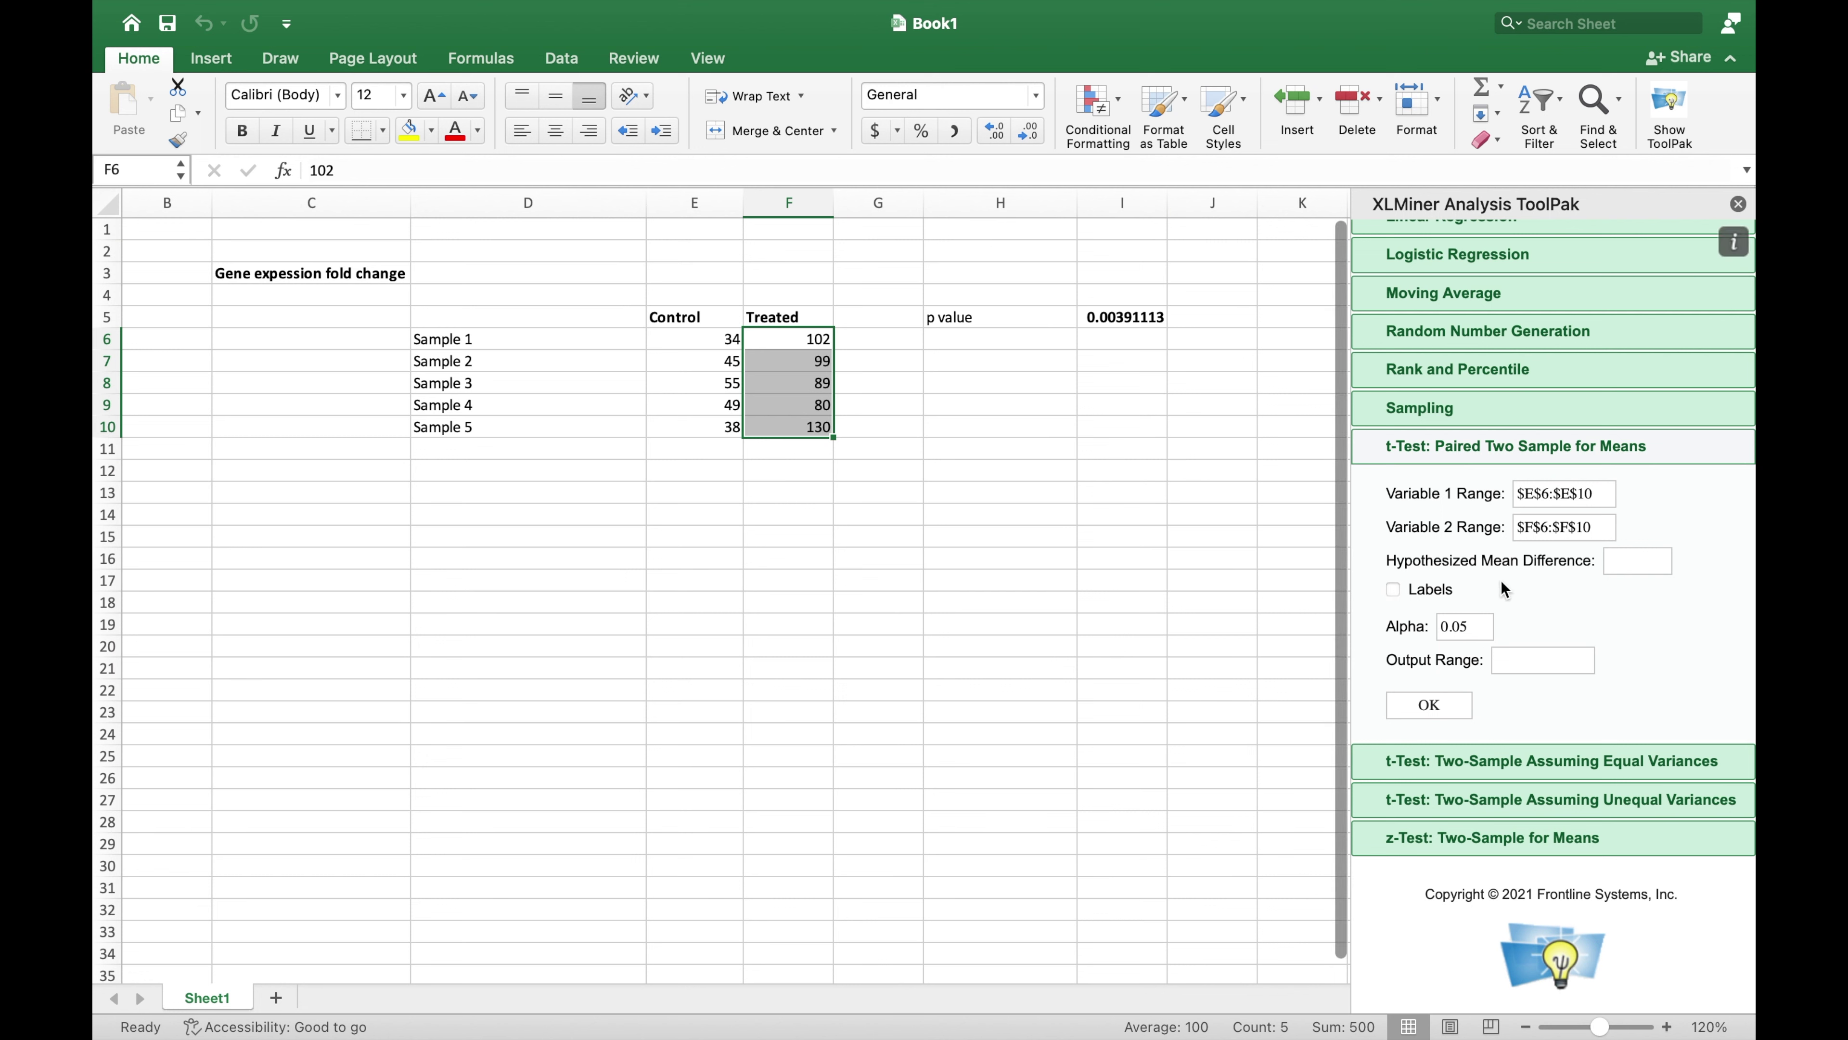
Set the output range to D14 and run the test.
left_click(1481, 628)
left_click(471, 518)
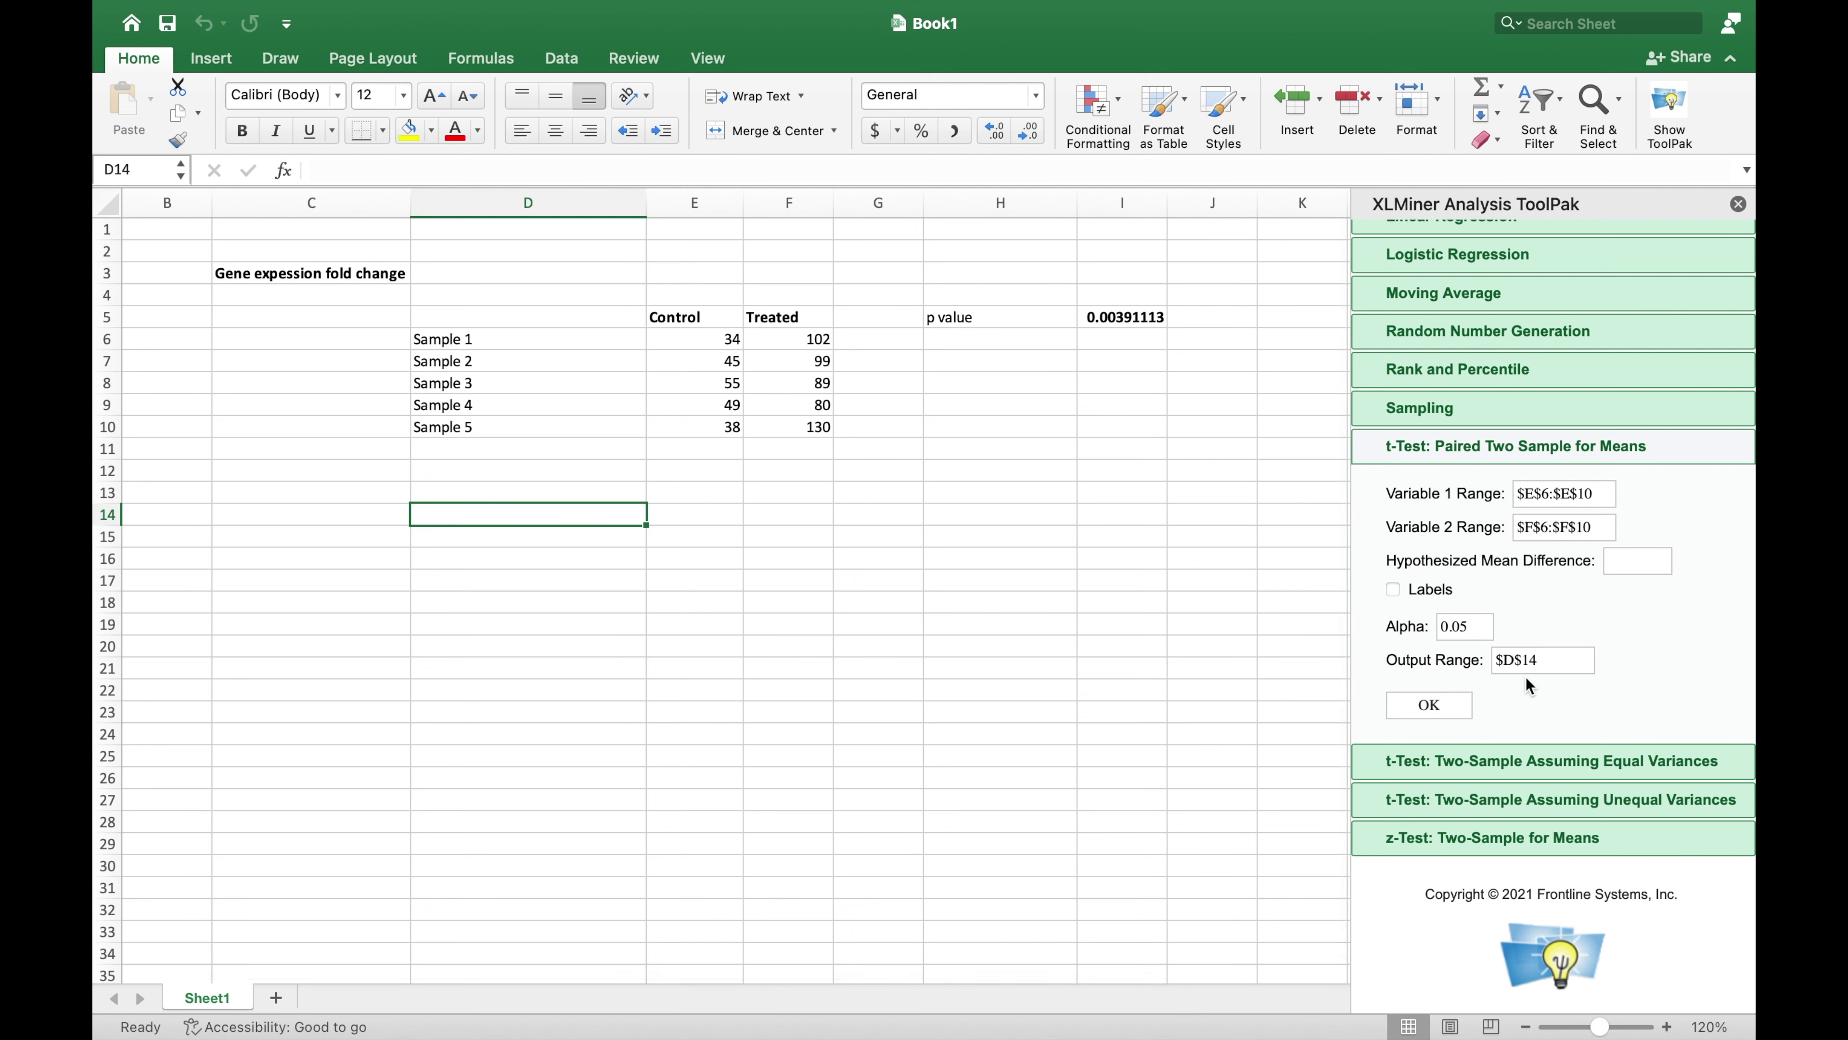
left_click(1458, 706)
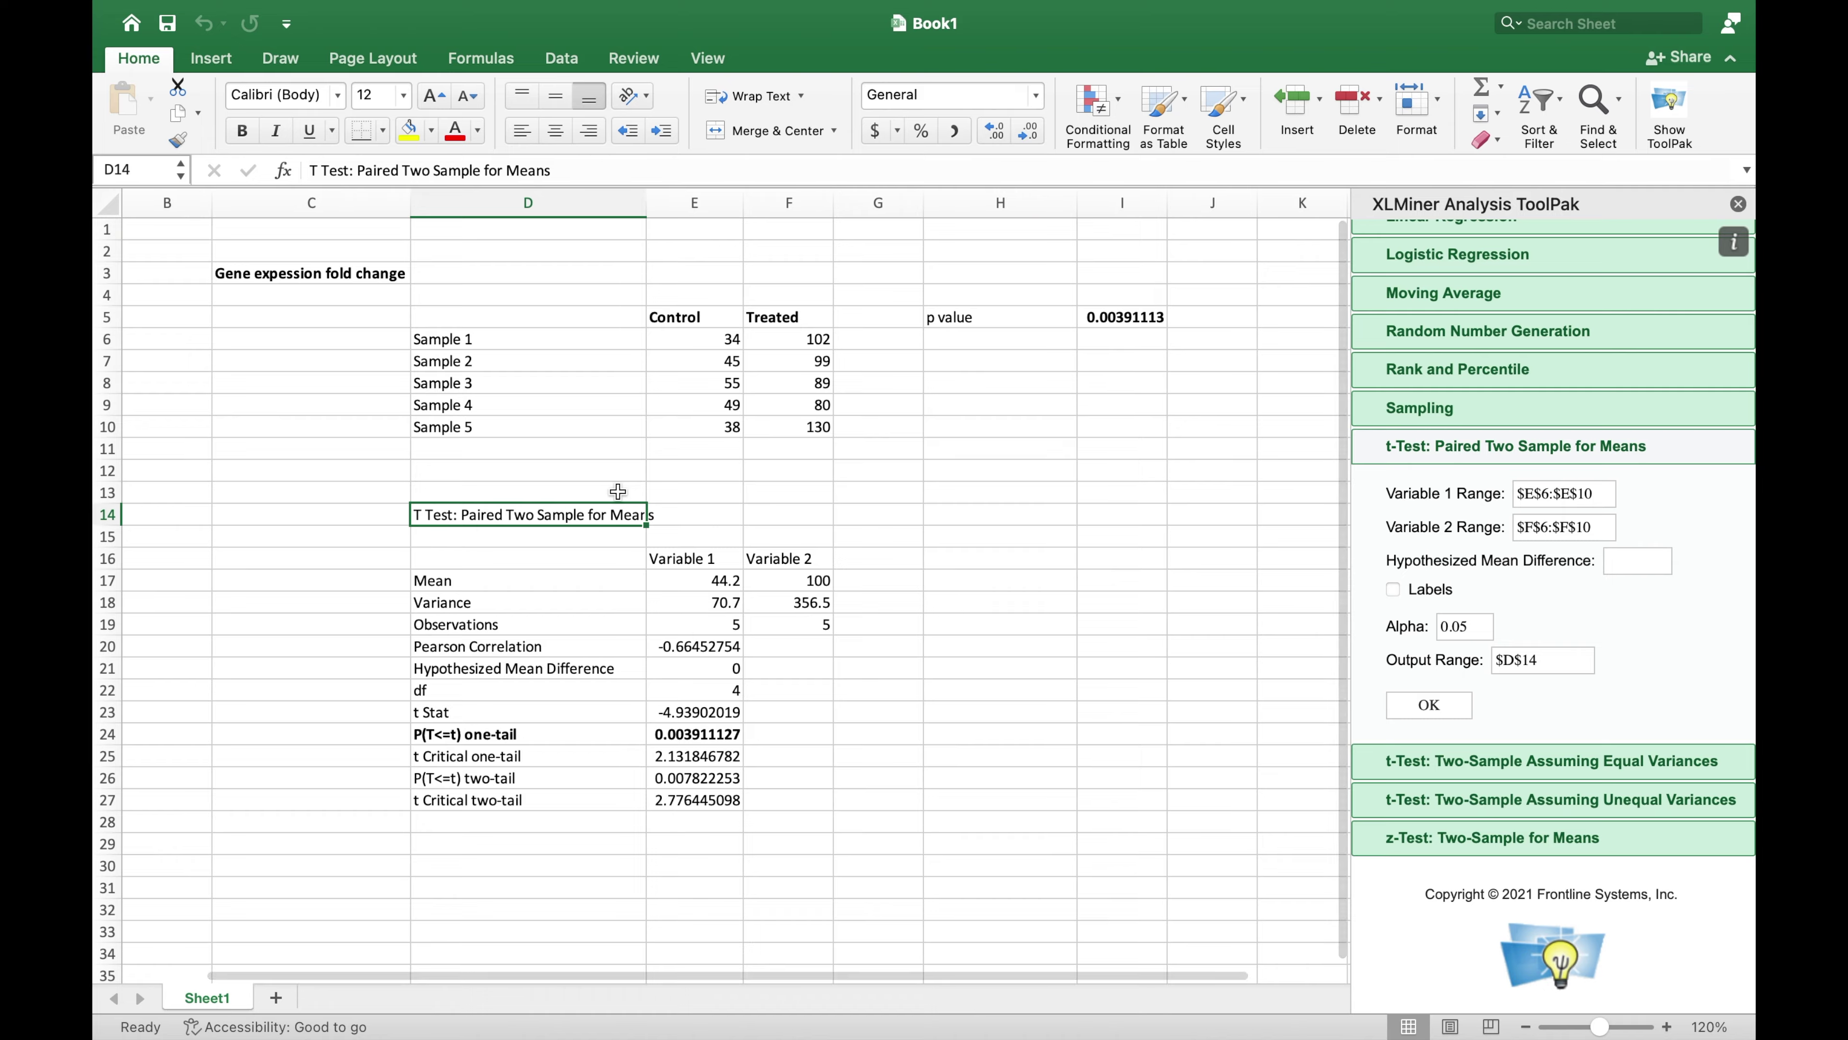
Widen column D, bold the t-test title, and select the P(T<=t) one-tail and two-tail rows.
left_click_drag(646, 200, 678, 204)
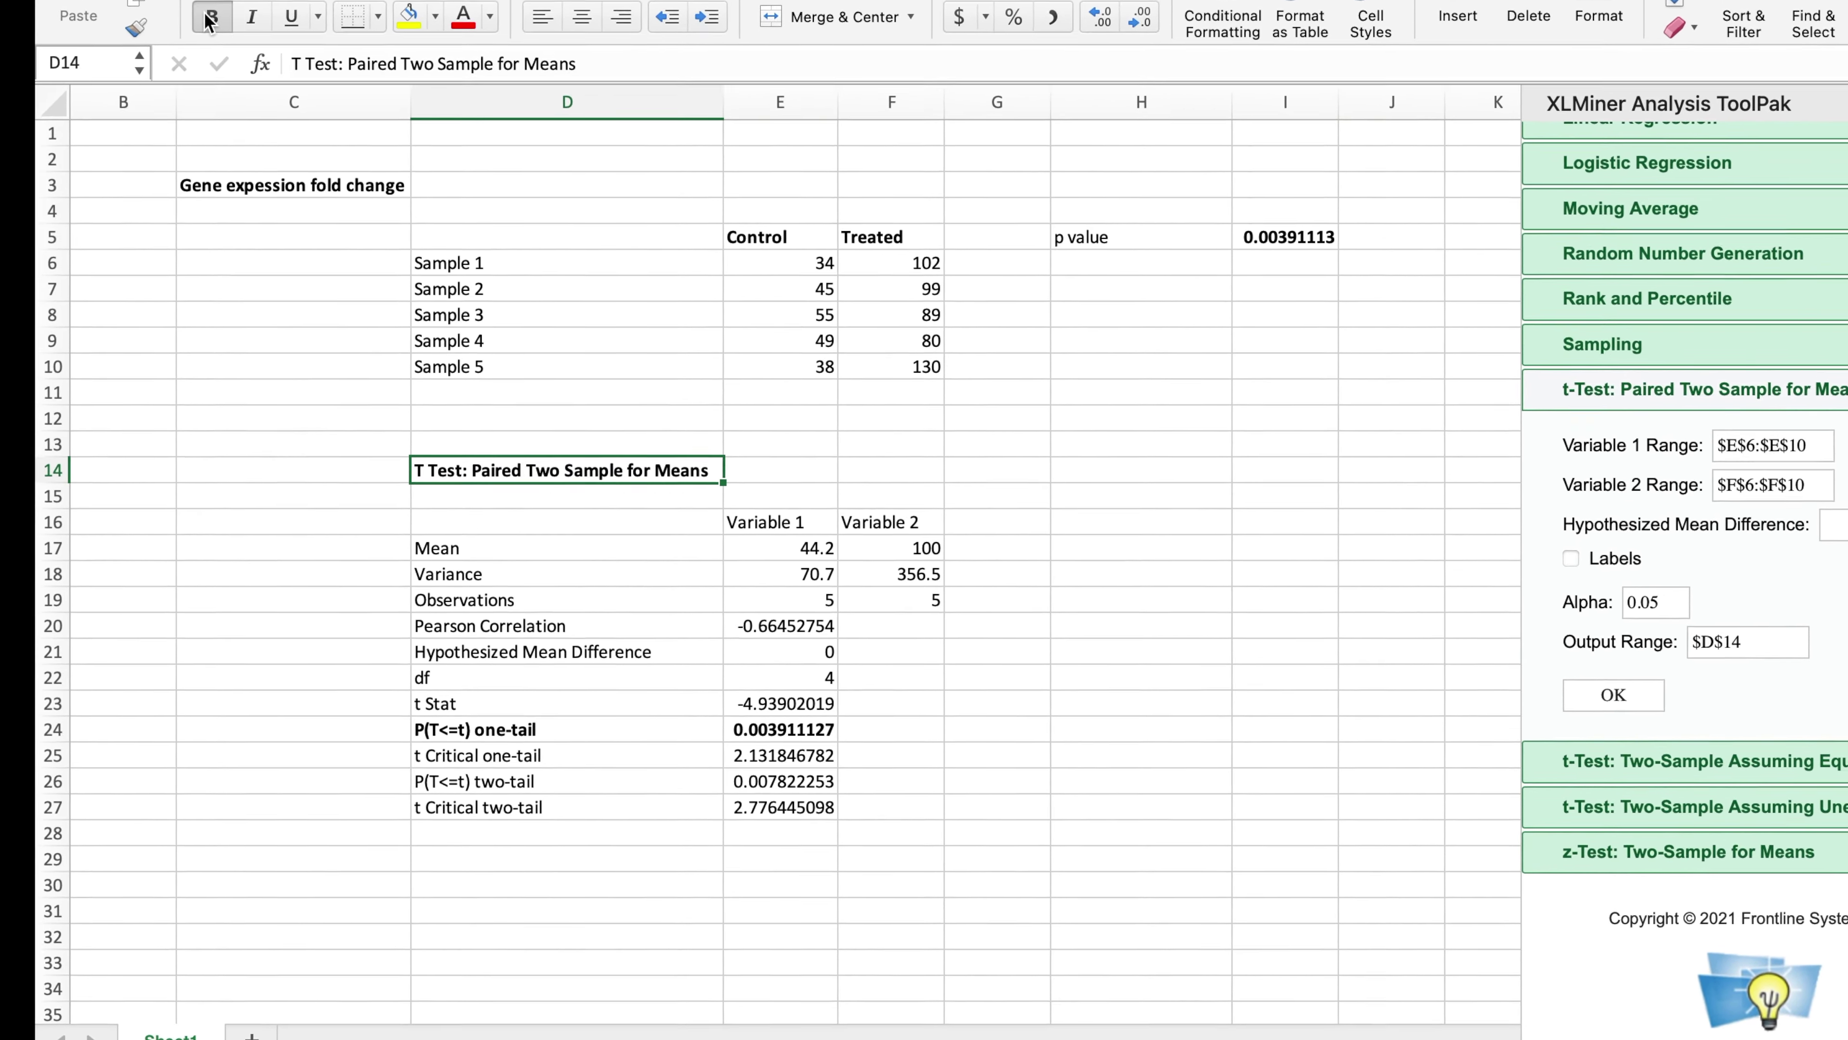
left_click(231, 88)
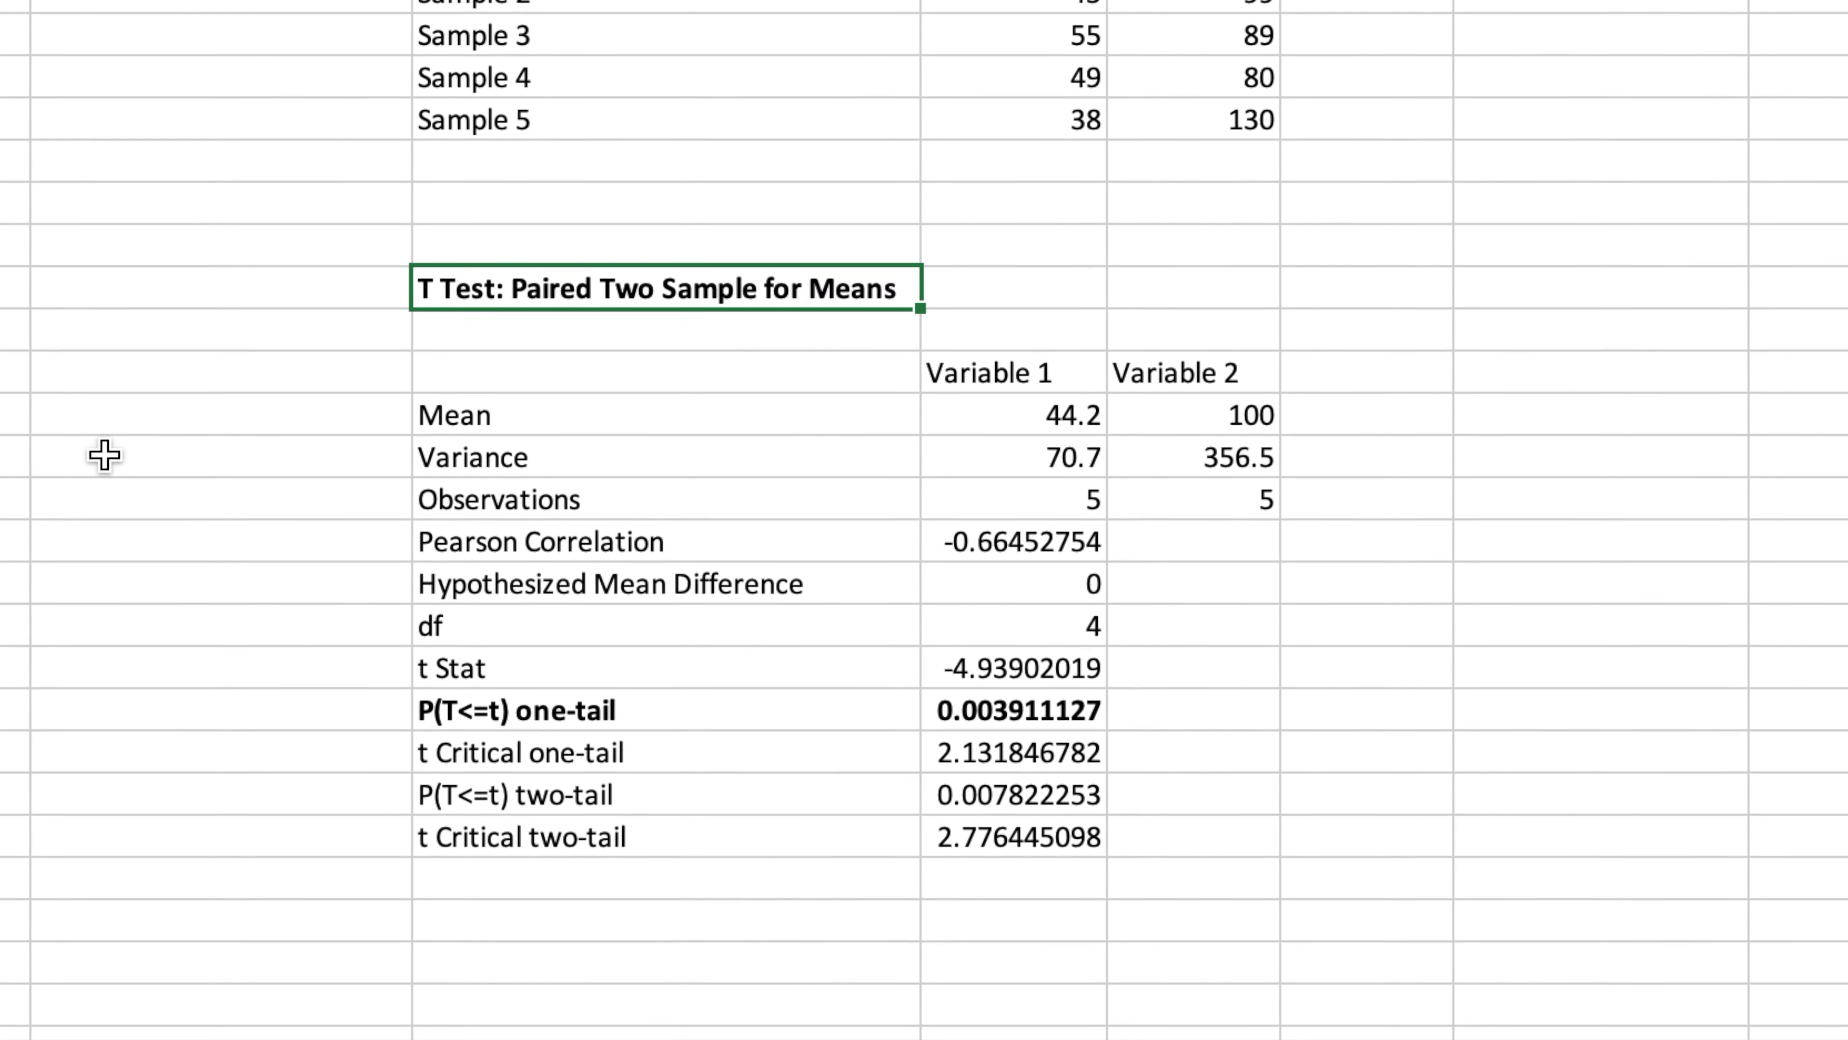
left_click_drag(711, 708, 1030, 705)
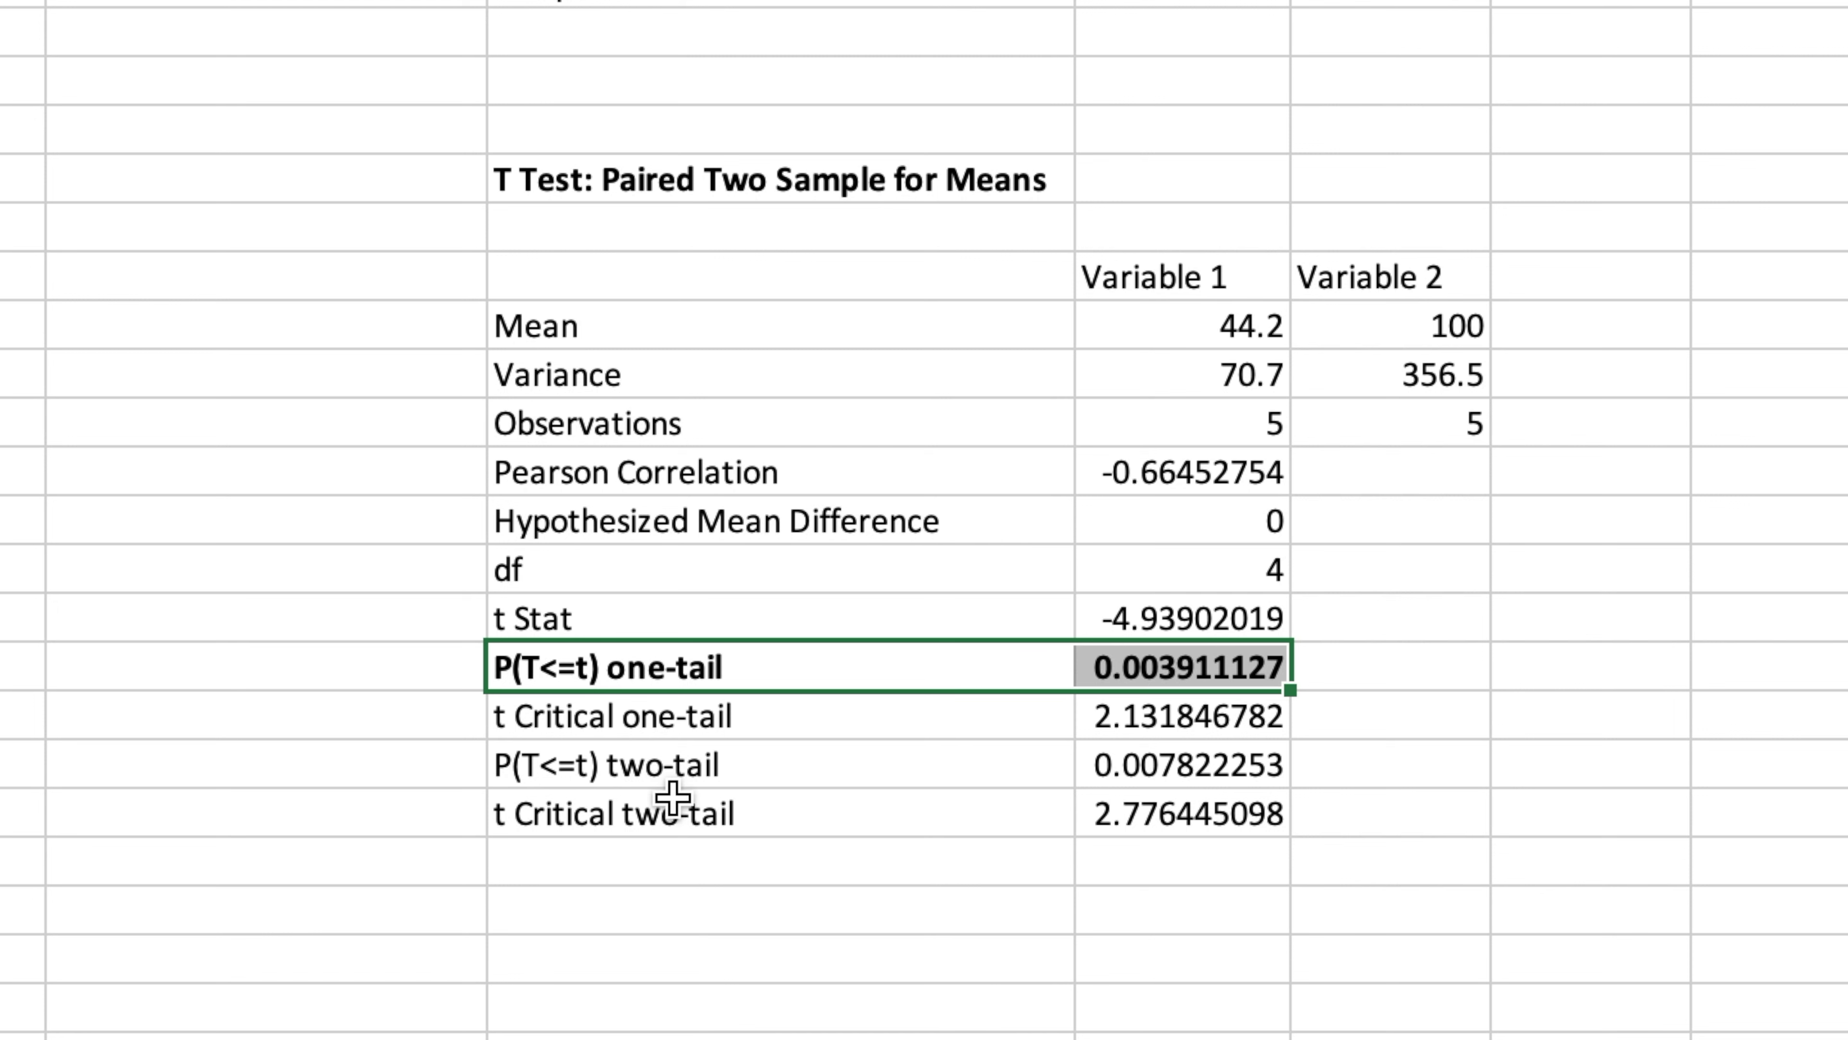
left_click(631, 773)
left_click_drag(959, 785, 1085, 775)
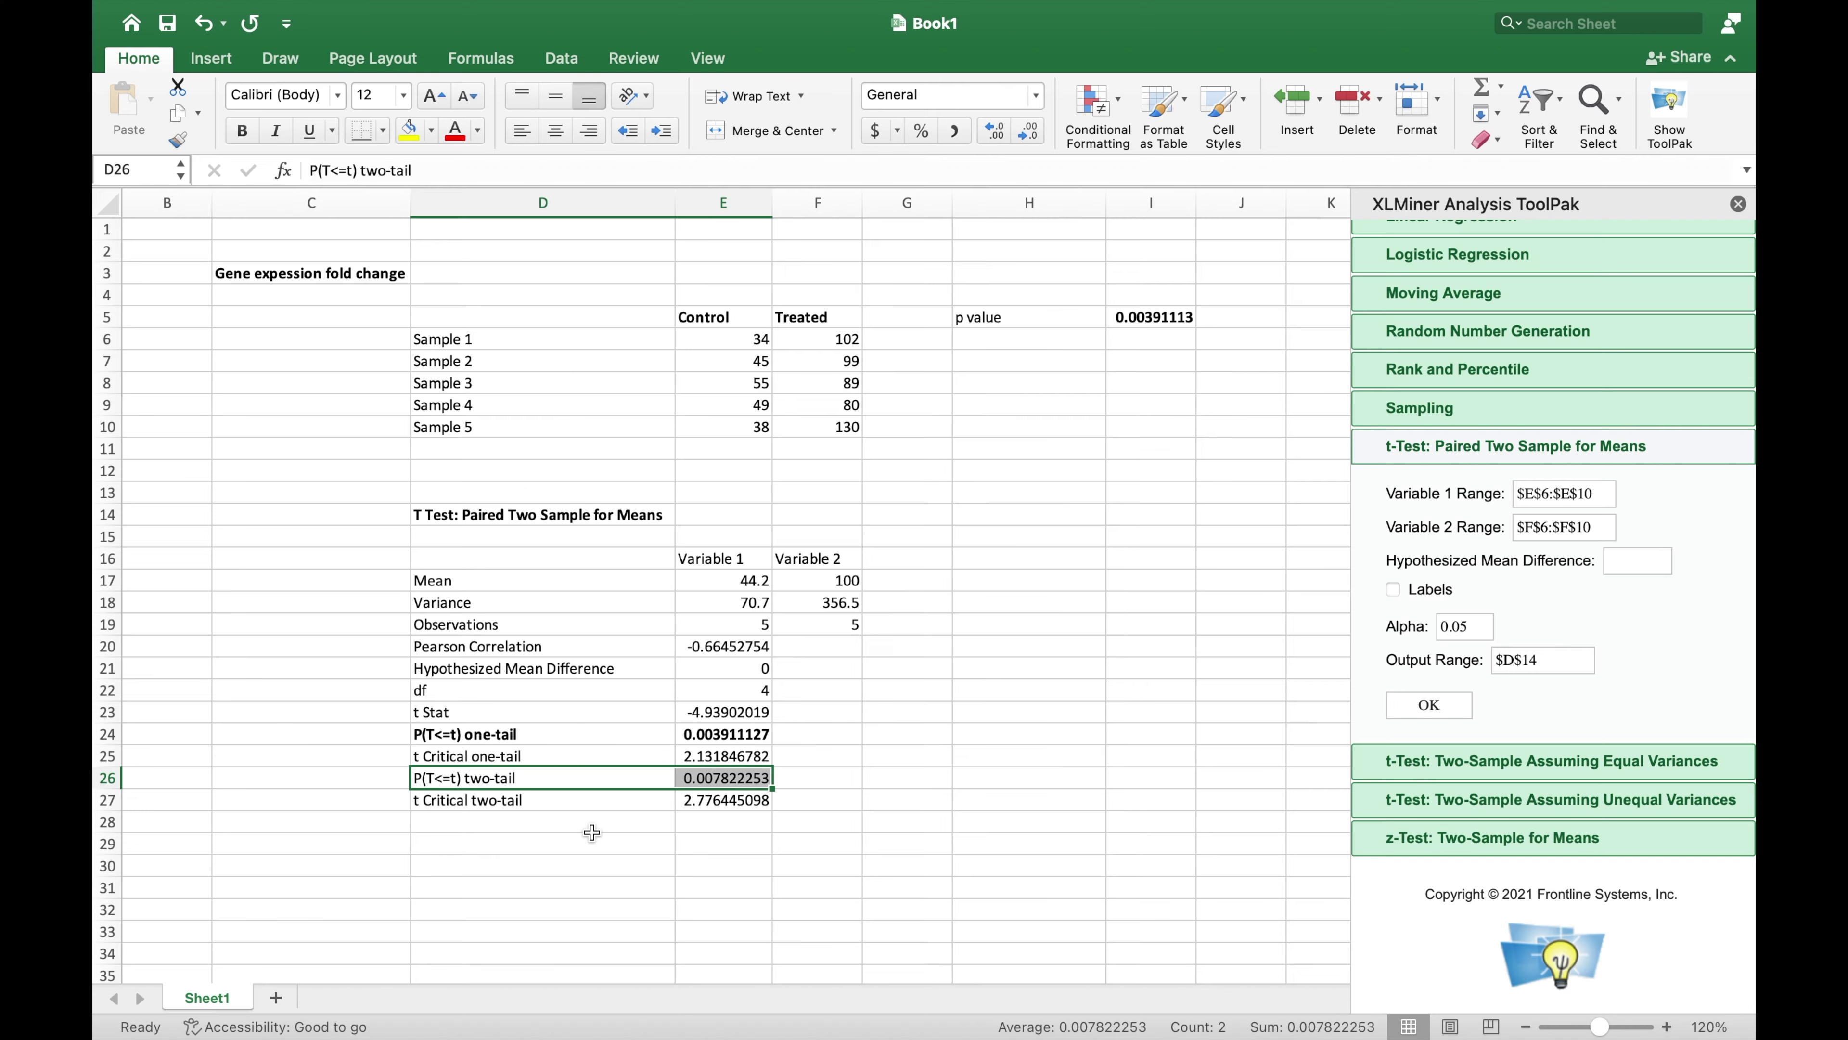
left_click(832, 662)
left_click_drag(640, 732, 779, 735)
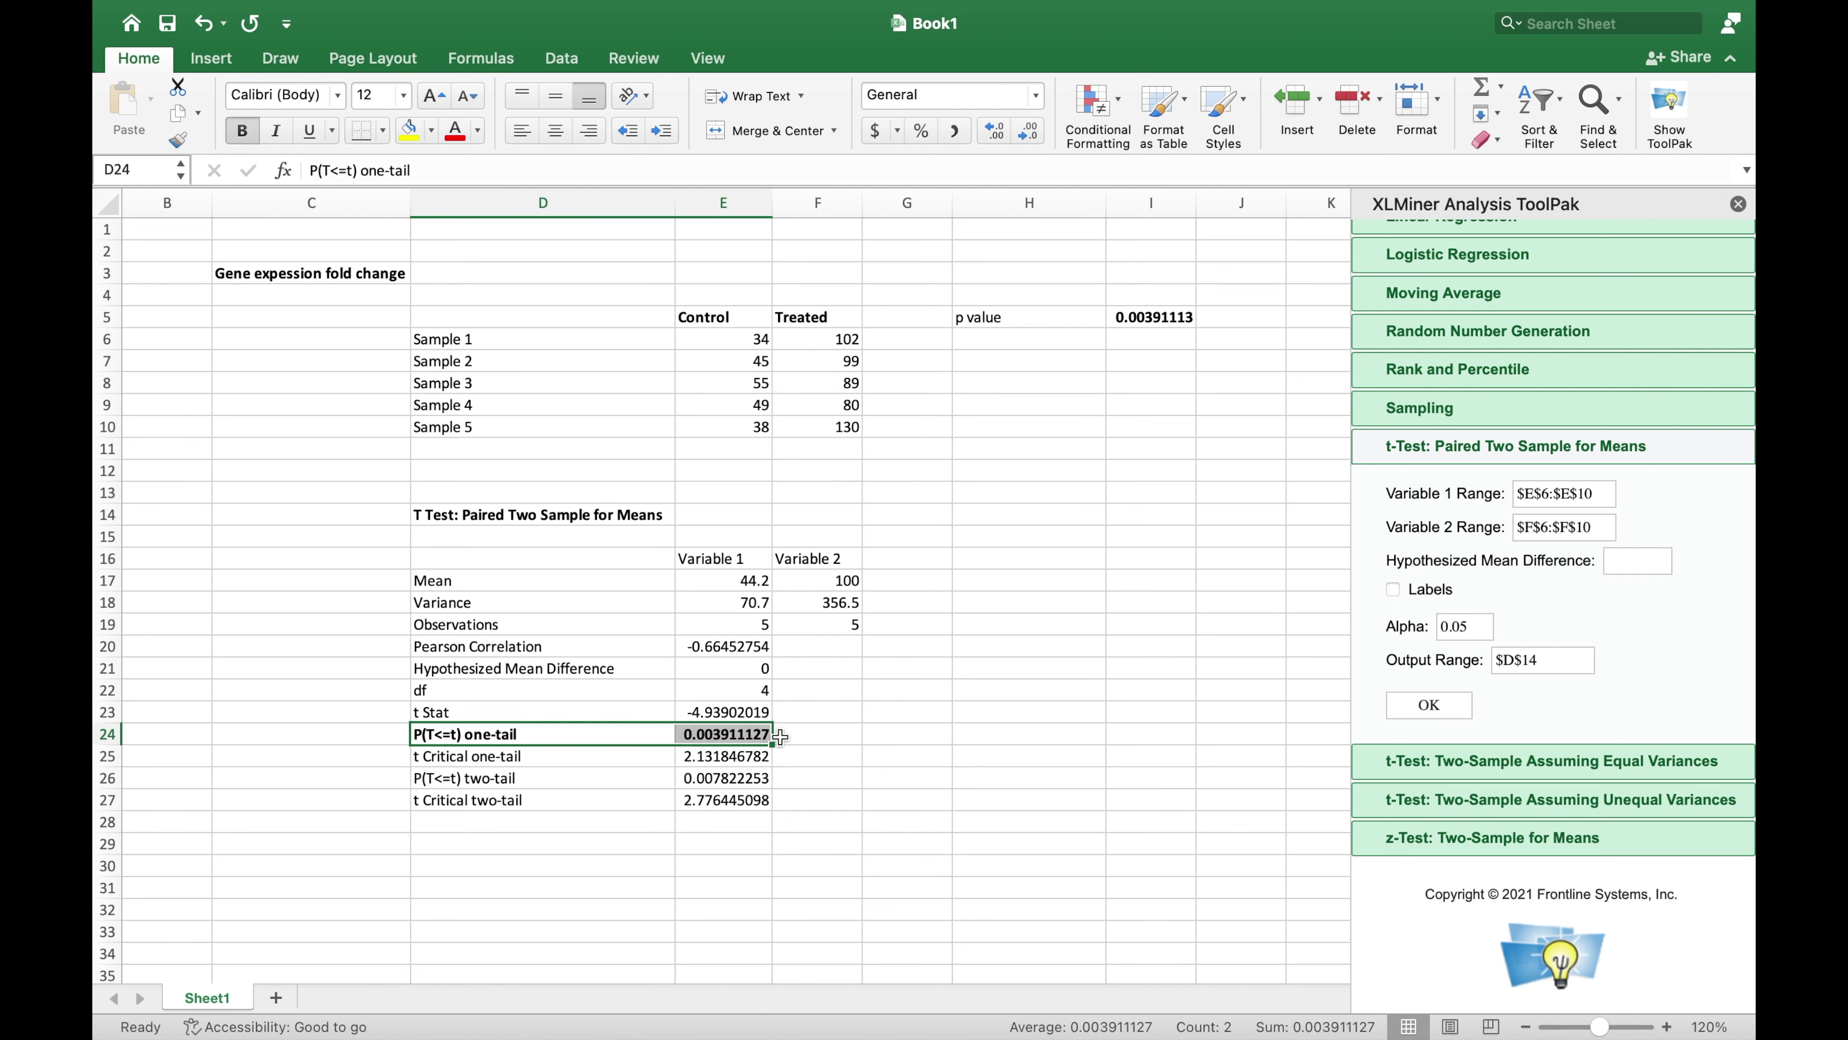
left_click(986, 319)
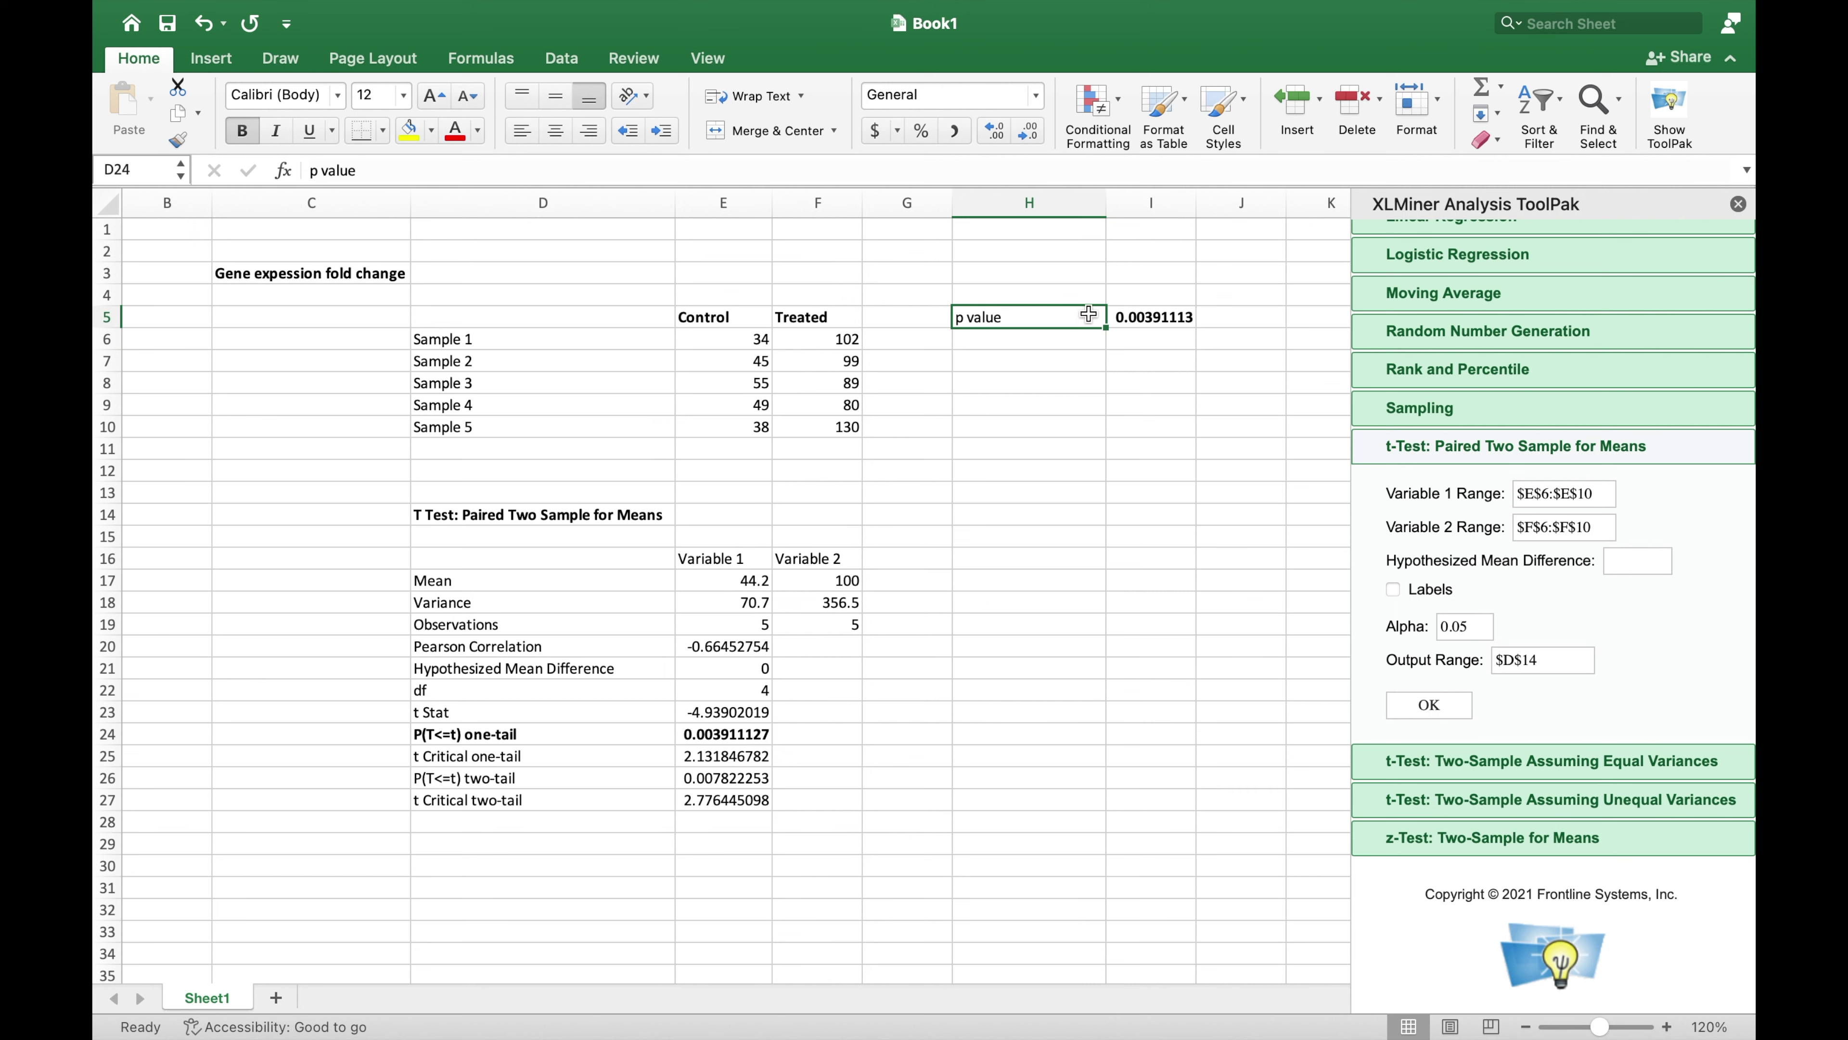
left_click_drag(1089, 314, 1149, 316)
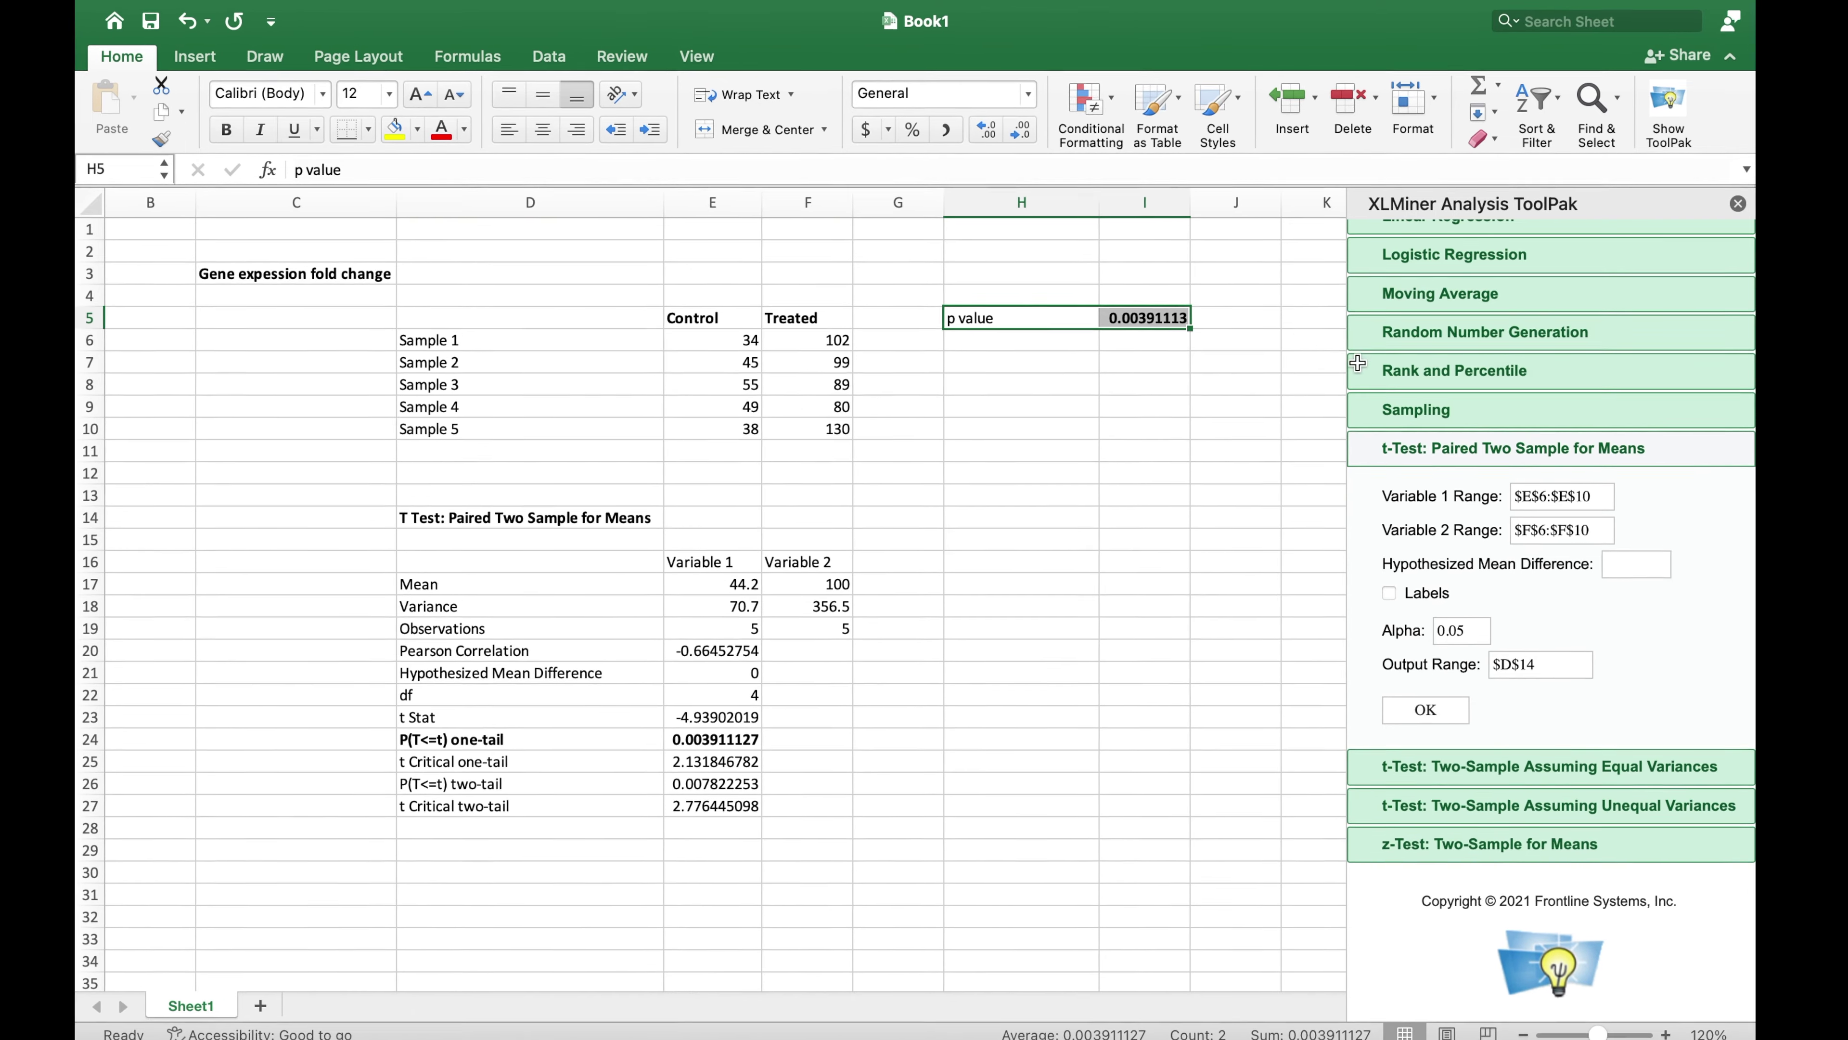
scroll(1672, 455, "up", 3)
scroll(1668, 466, "up", 5)
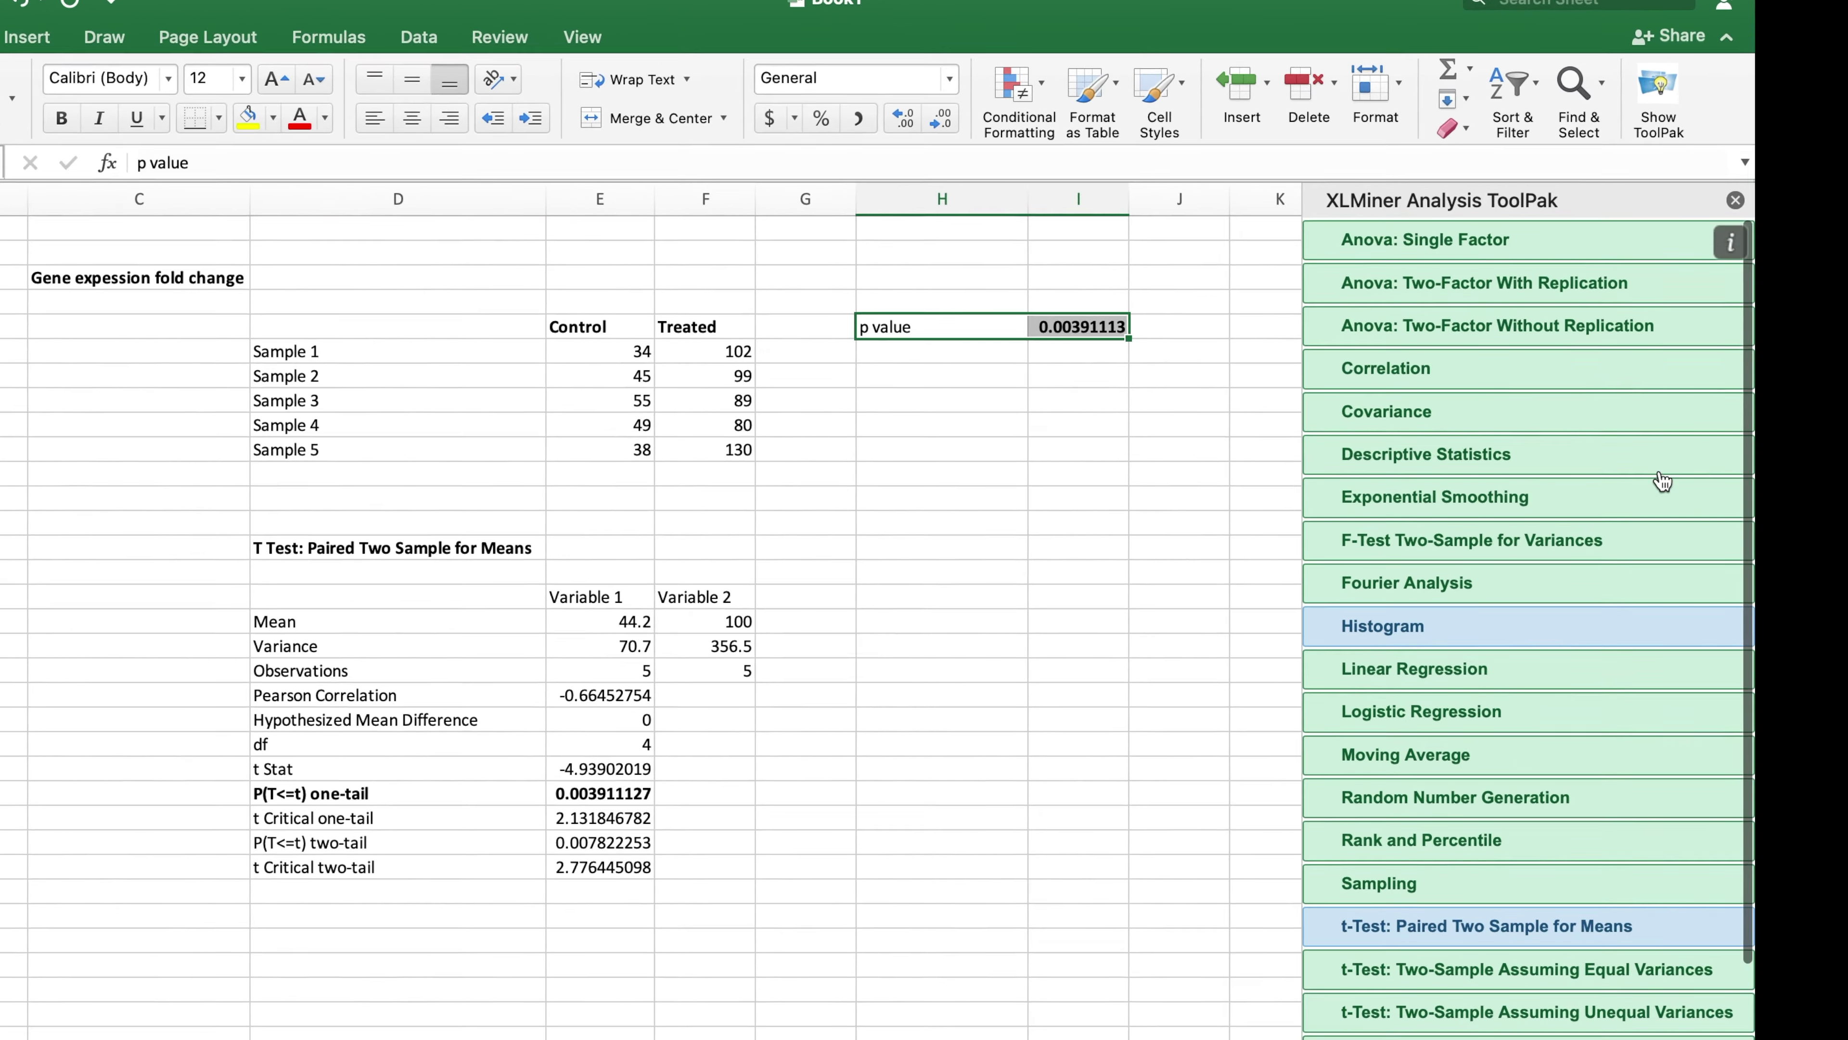